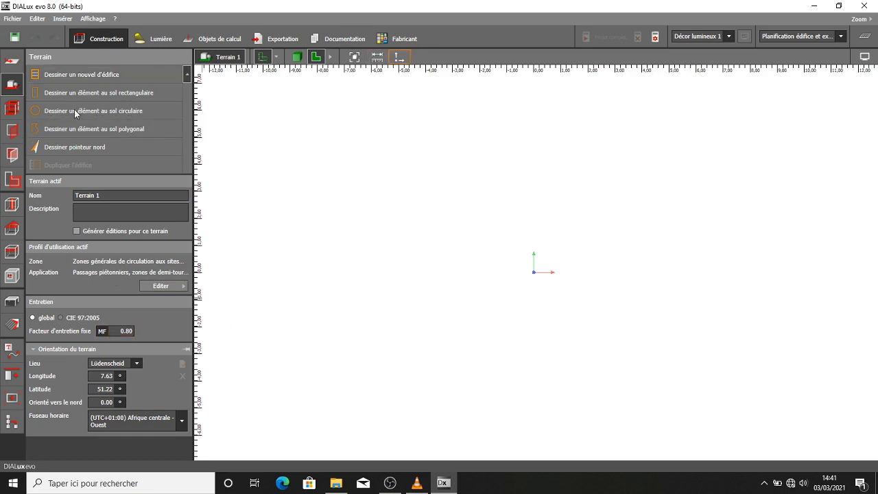
Load the plan file DIAL ESSAIE from the COURS folder into the terrain.
click(11, 63)
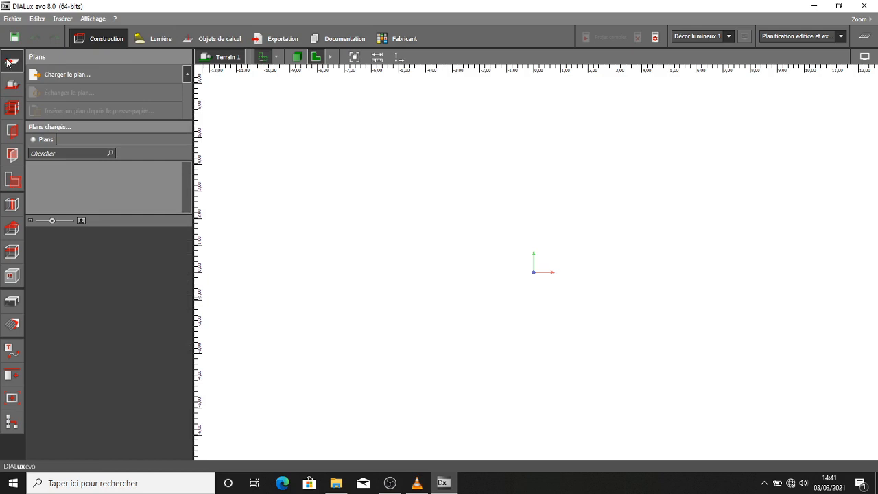
click(93, 76)
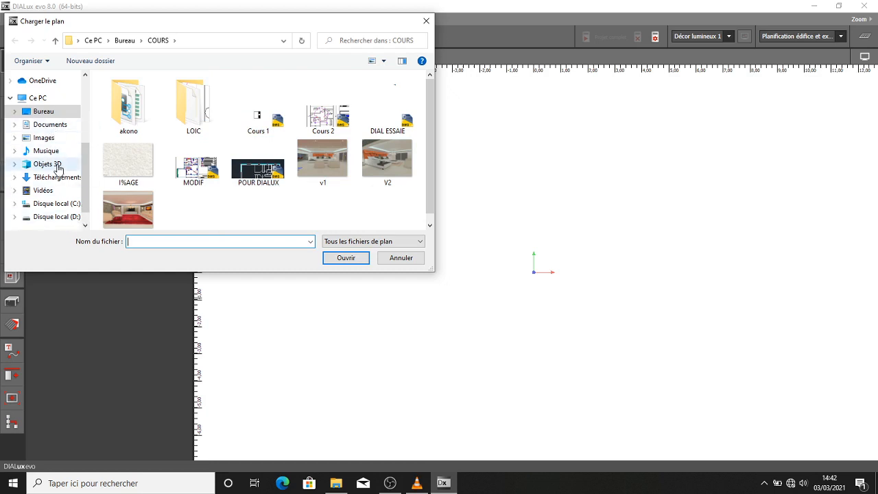
scroll(59, 167, down, 1)
scroll(59, 167, up, 3)
scroll(59, 168, up, 2)
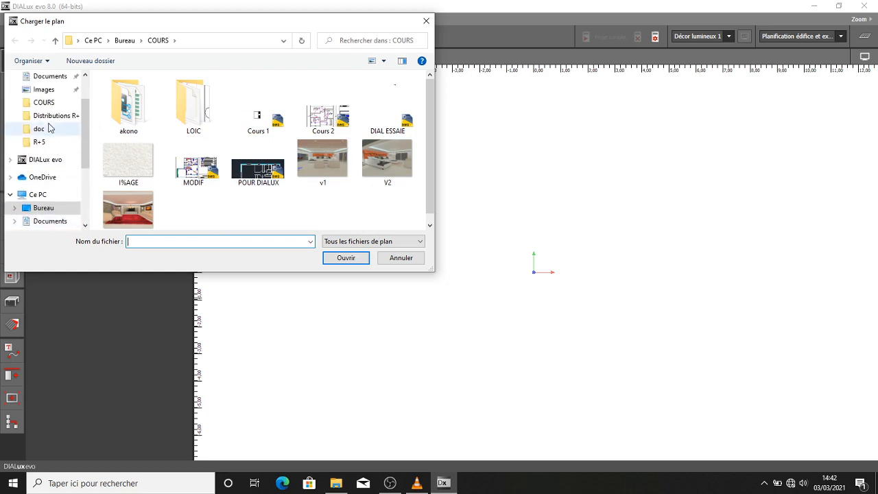
click(44, 103)
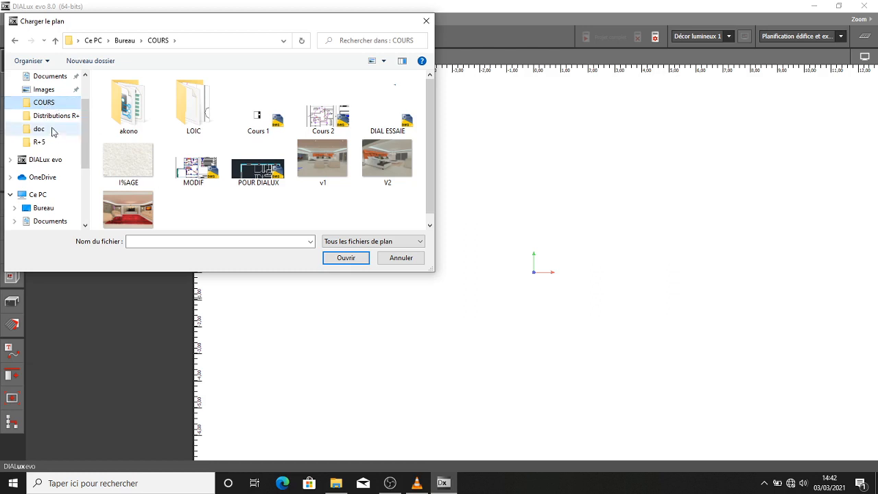
scroll(280, 185, down, 1)
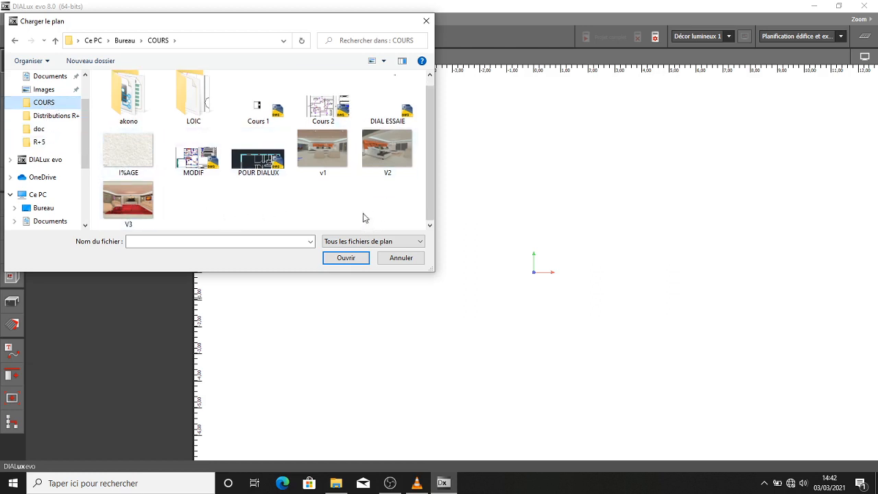
click(387, 110)
click(344, 258)
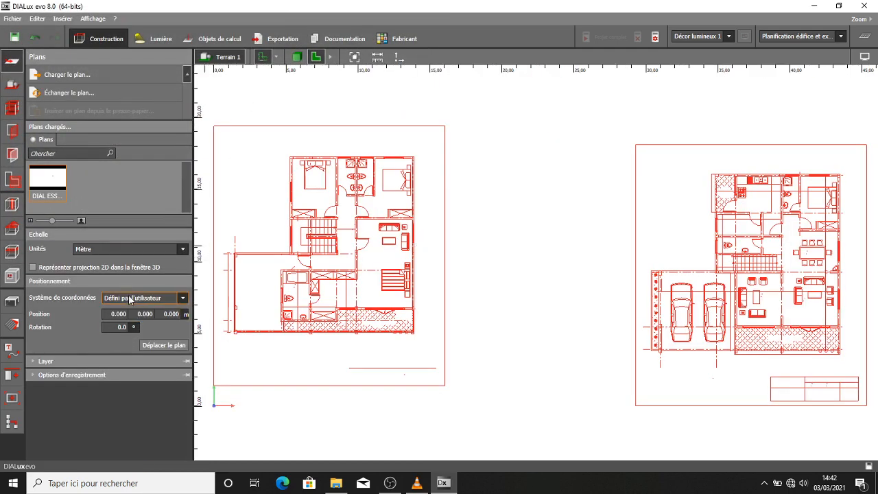
Change the colour of the plan's PDF _Géométrie layer to near-black.
click(34, 361)
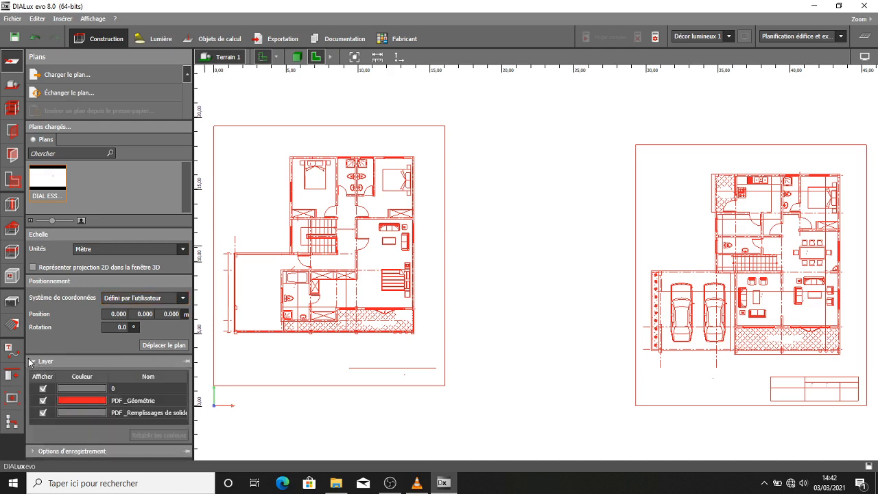
click(102, 401)
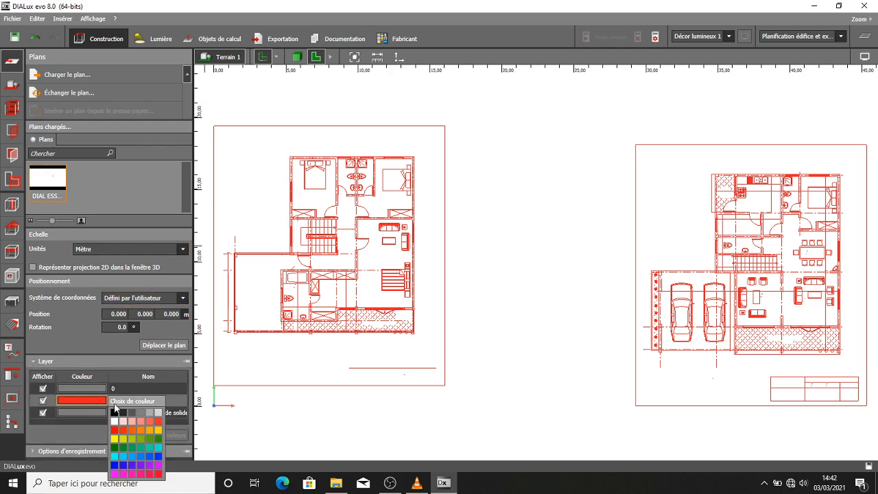
click(123, 414)
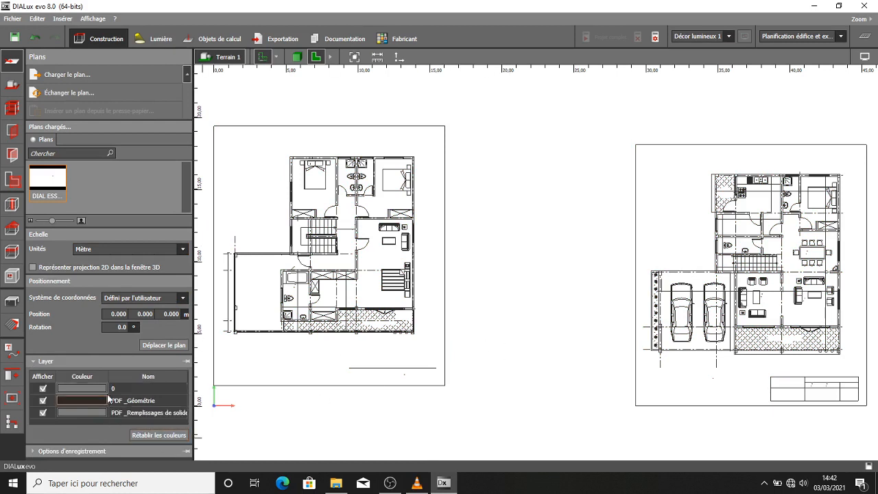
Start the contour of a new building at the kitchen's upper-left outer wall corner on the floor plan with the two cars.
click(12, 83)
scroll(483, 295, down, 2)
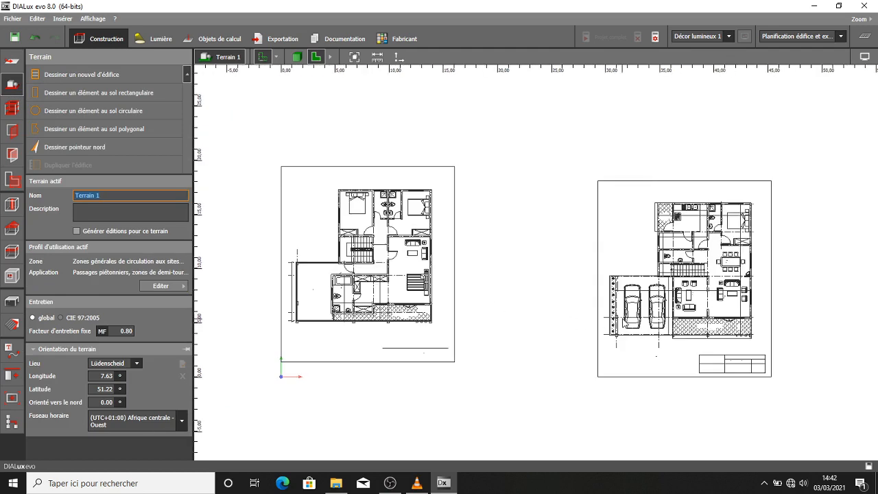
scroll(626, 323, up, 1)
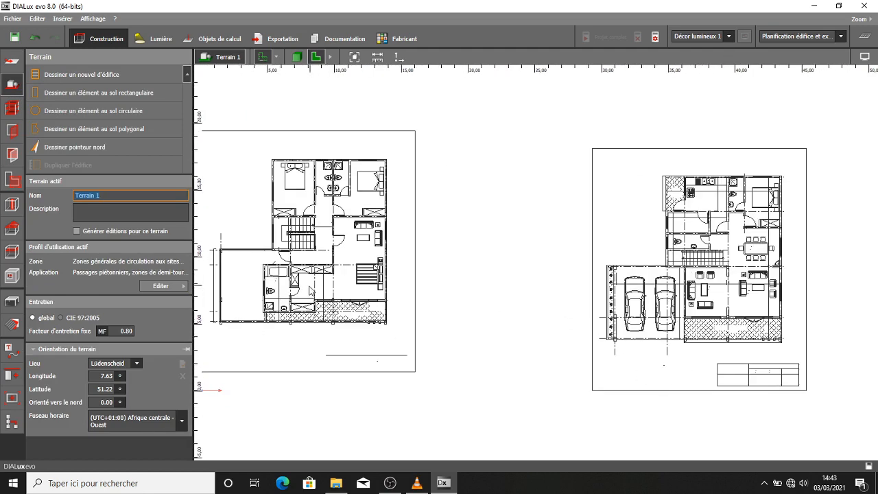
middle_drag(800, 307, 529, 292)
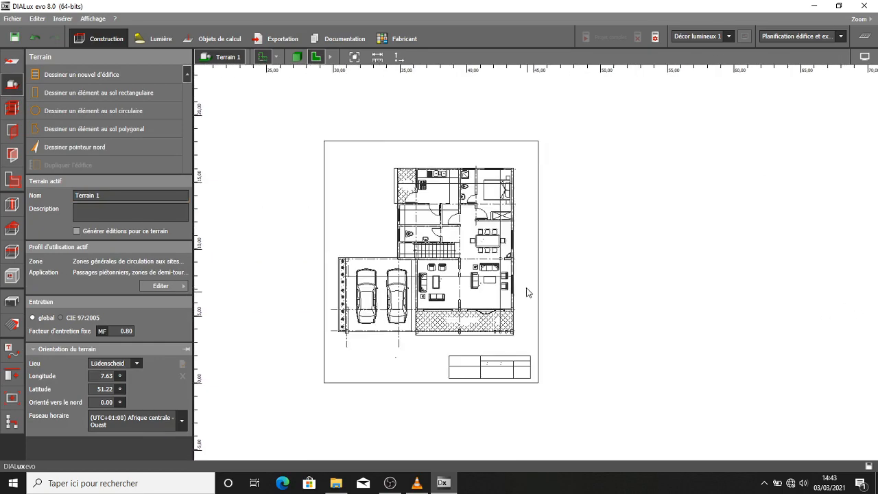
scroll(491, 278, up, 3)
scroll(352, 214, up, 5)
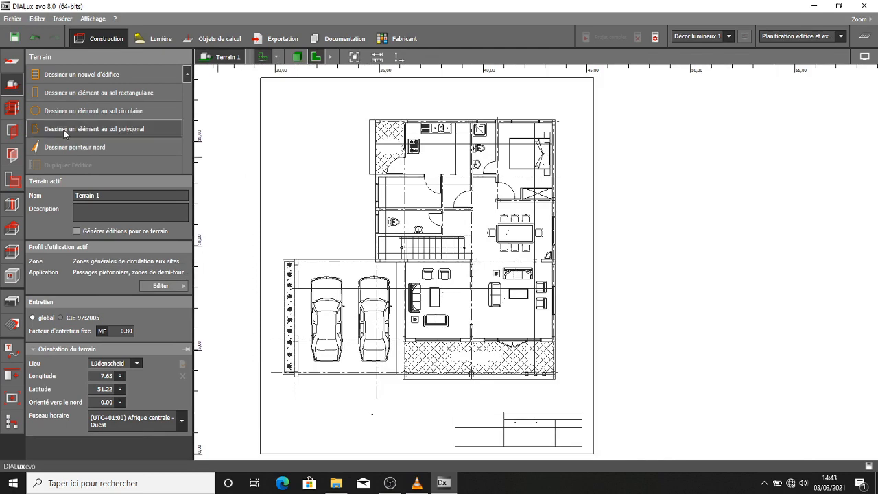
click(72, 76)
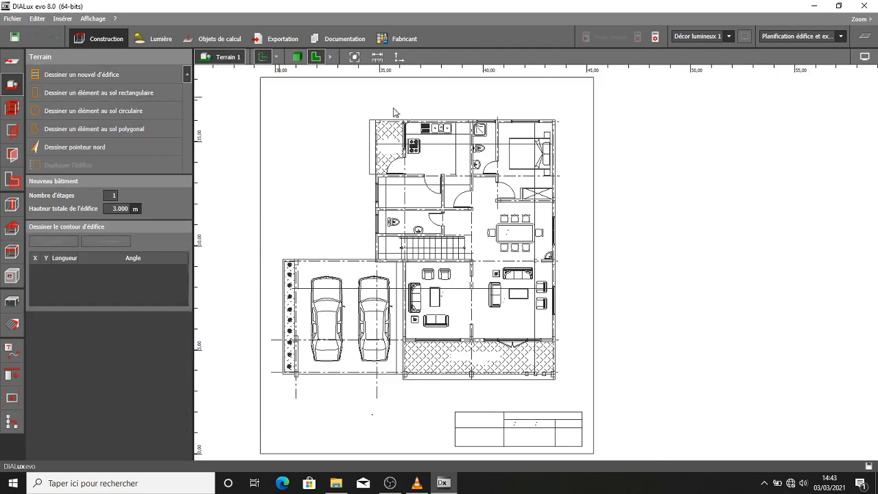
scroll(503, 123, up, 2)
scroll(410, 129, up, 8)
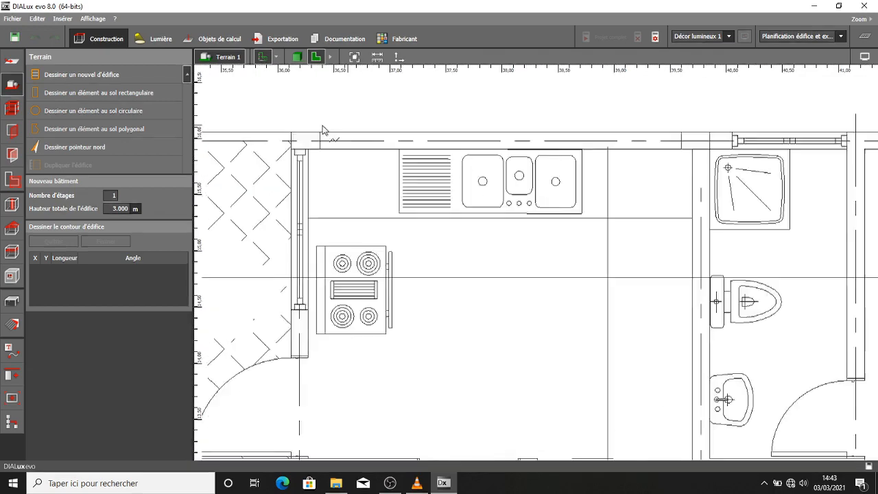
click(267, 138)
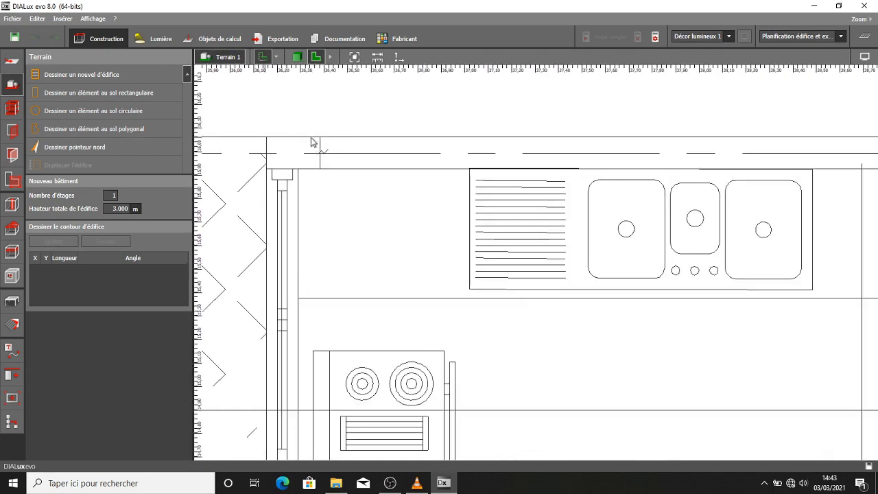
Trace the first contour edge 7.310 m along the upper exterior wall to the bedroom's outer corner.
scroll(405, 147, down, 3)
scroll(557, 176, down, 3)
middle_drag(584, 169, 280, 139)
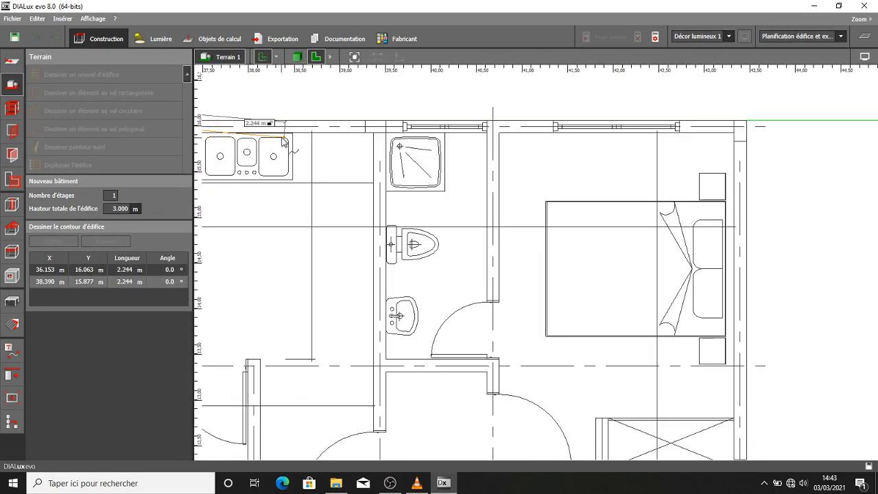
click(748, 127)
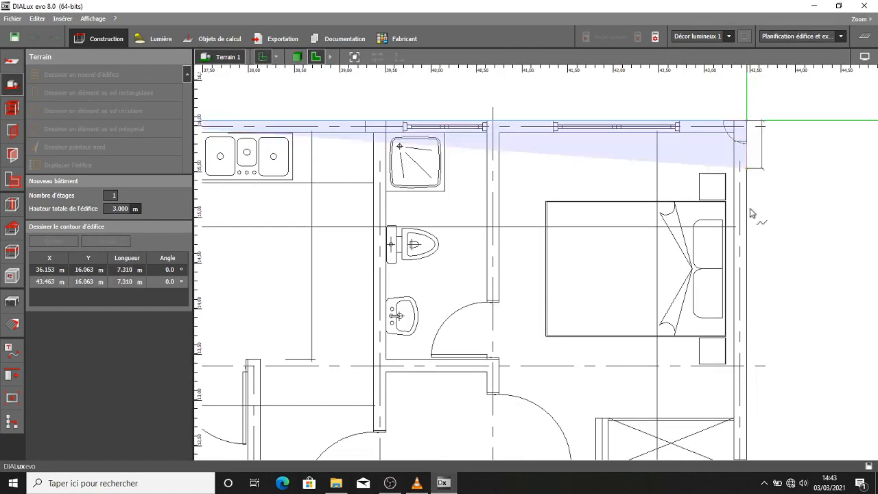
Extend the building contour 10.663 m down the right exterior wall to the living room's lower corner above the terrace.
scroll(755, 220, down, 4)
scroll(714, 220, down, 2)
middle_drag(716, 315, 670, 153)
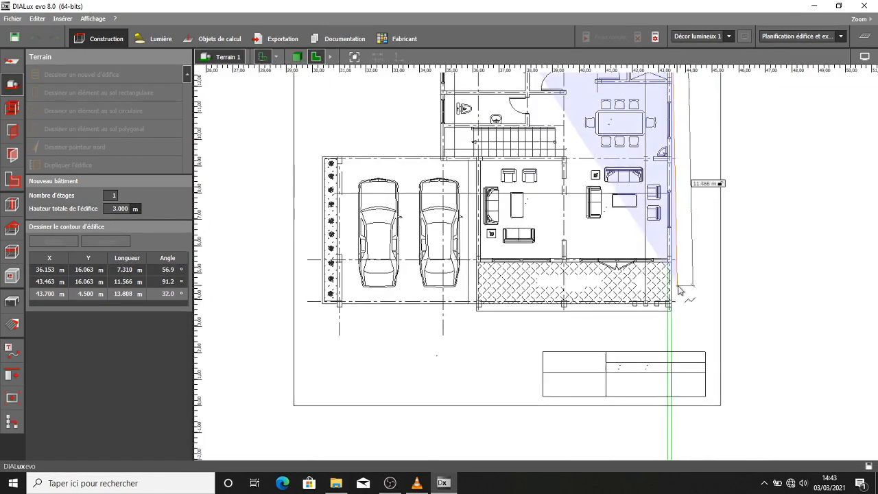
scroll(677, 270, up, 8)
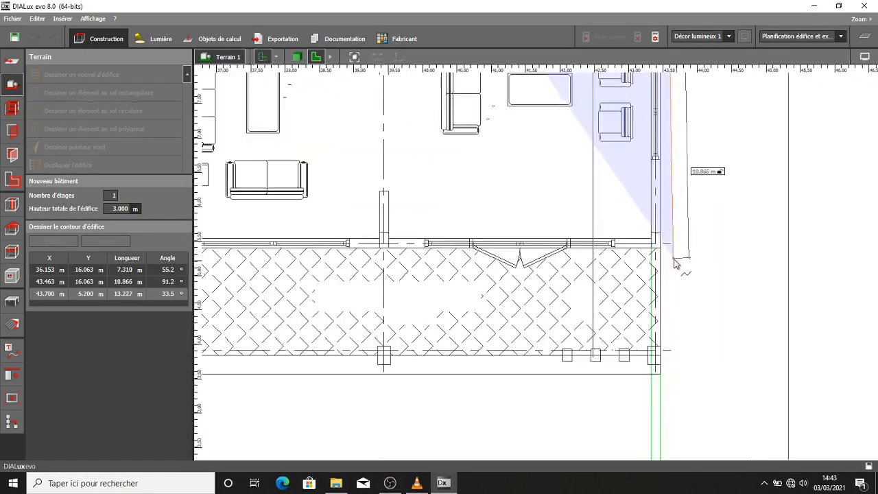
click(645, 239)
Trace the contour 7.310 m along the living room's terrace-side wall to its lower-left outer corner.
scroll(645, 238, up, 2)
scroll(488, 256, down, 6)
middle_drag(396, 251, 848, 211)
scroll(848, 211, down, 4)
scroll(538, 214, up, 5)
scroll(532, 214, up, 2)
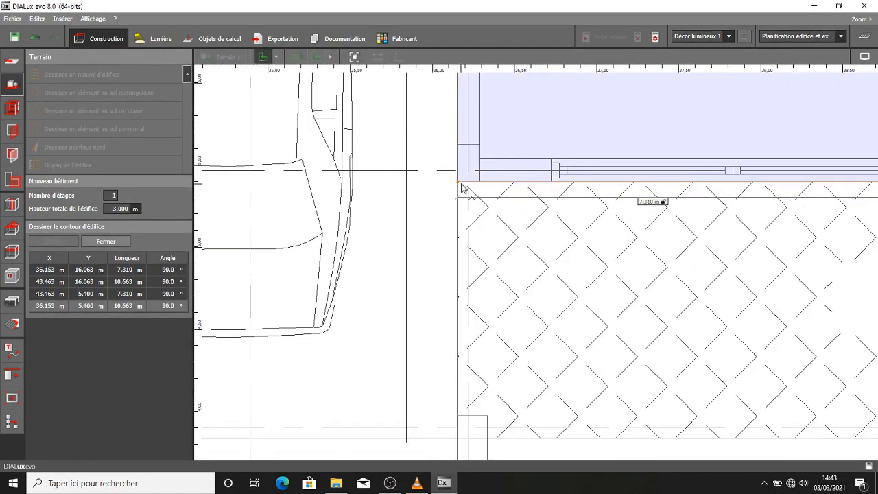
click(461, 186)
Continue the contour 3.813 m up beside the garage, and 1.333 m left along the wall below the stairs.
scroll(453, 175, down, 5)
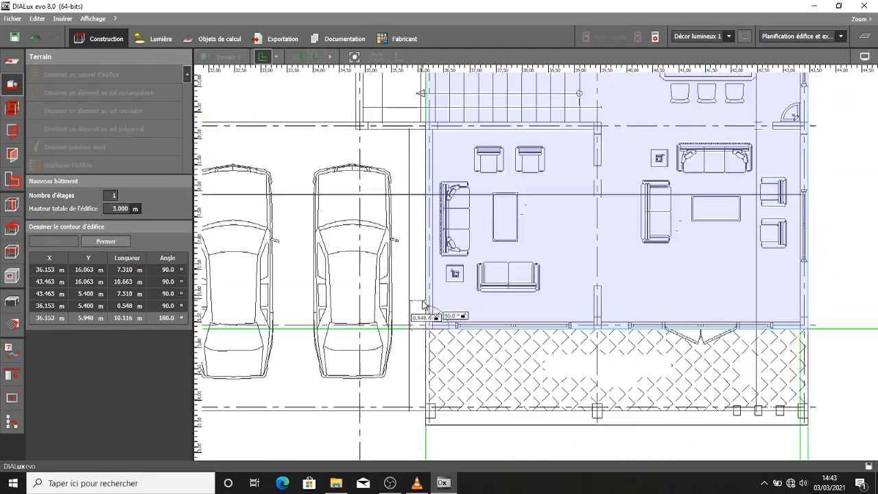
scroll(436, 226, up, 5)
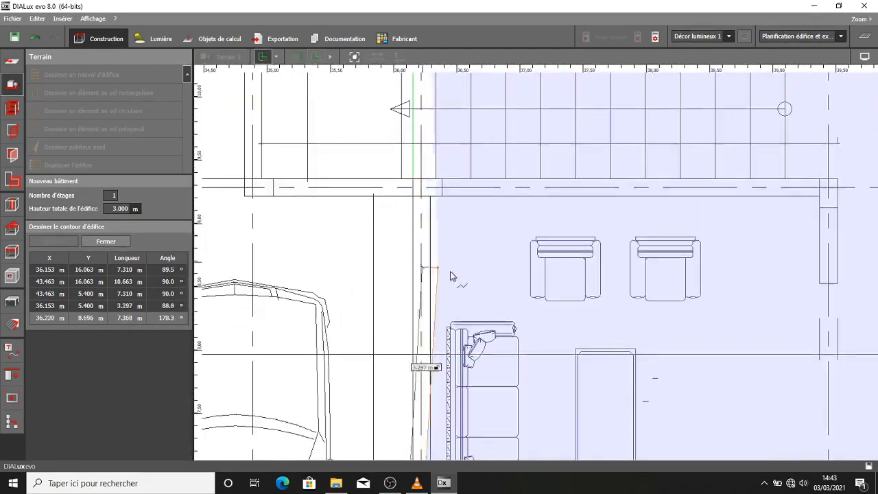
click(415, 198)
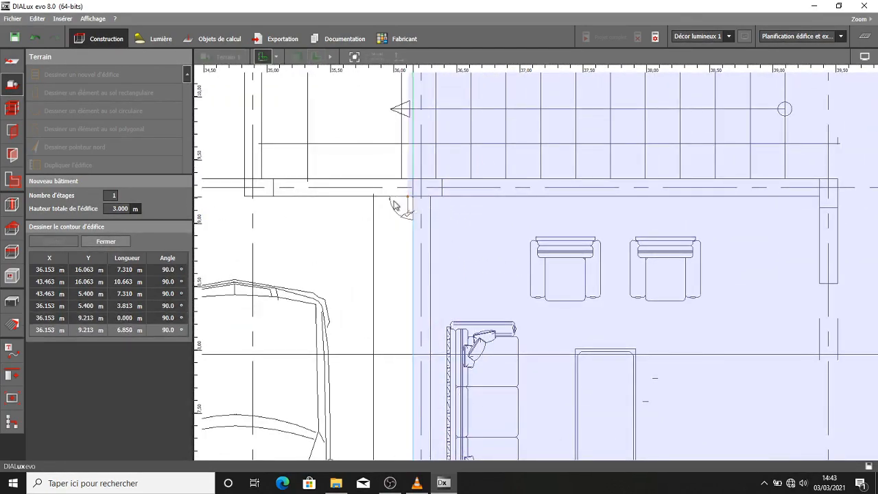
click(251, 198)
Extend the contour 4.230 m up the outer wall beside the stairs to the corner below the kitchen's hatched terrace.
scroll(261, 196, down, 4)
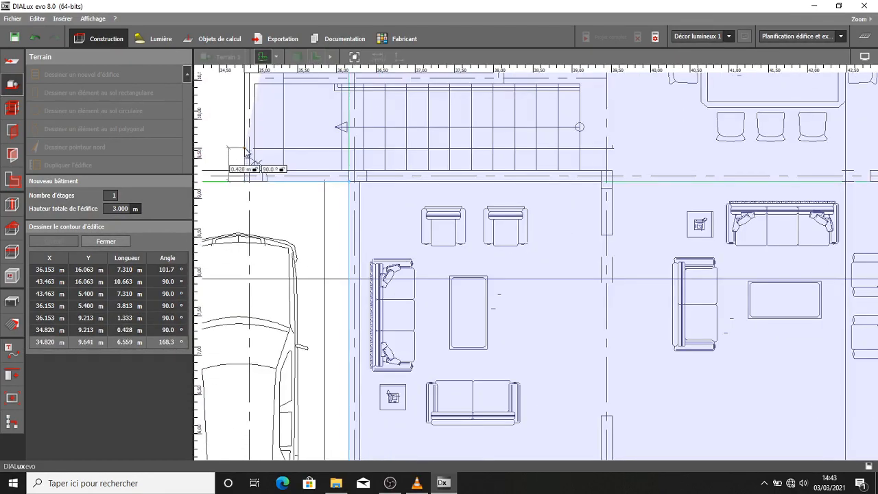
middle_drag(281, 192, 347, 319)
middle_drag(353, 156, 366, 320)
scroll(360, 330, up, 4)
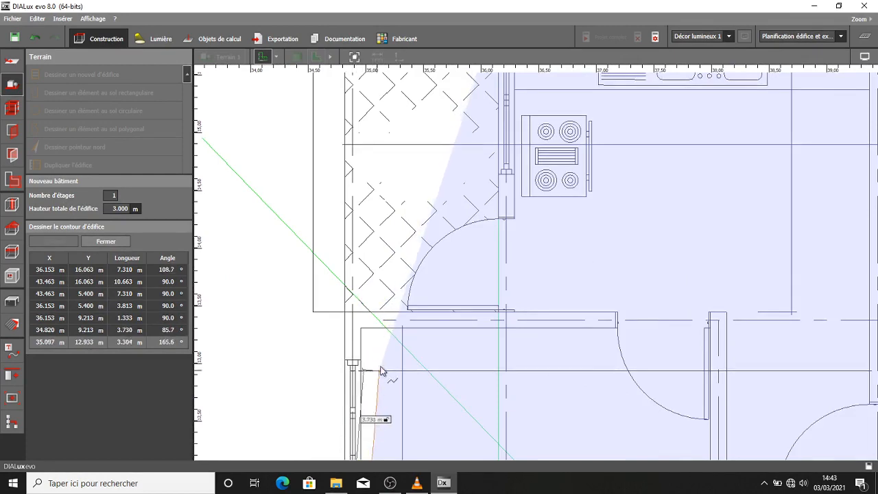
scroll(420, 385, down, 1)
scroll(363, 261, up, 6)
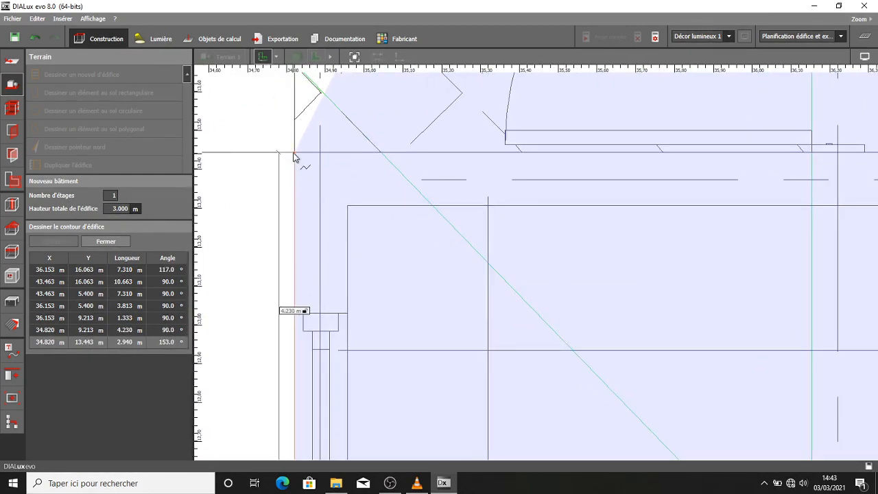
click(295, 153)
Add a 1.333 m contour edge to the kitchen's outer wall line and close the contour back at its starting corner.
scroll(757, 204, down, 1)
middle_drag(758, 203, 437, 225)
scroll(442, 228, down, 2)
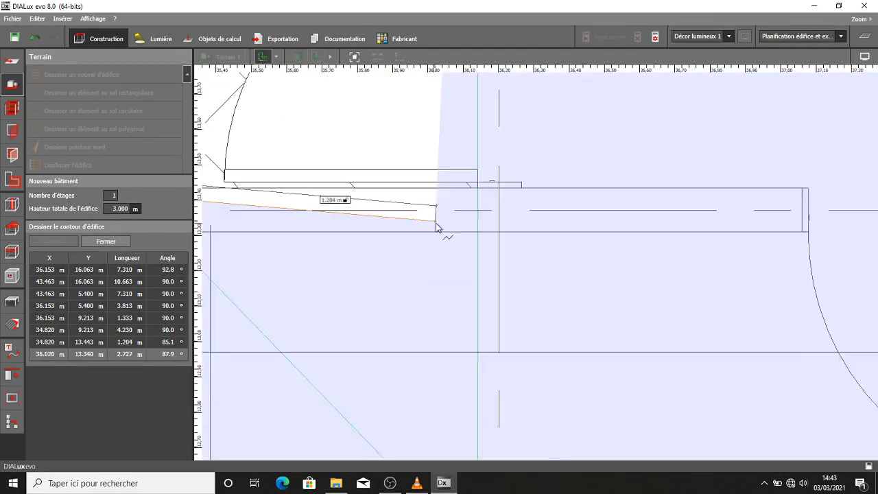
scroll(572, 184, down, 4)
middle_drag(537, 205, 482, 236)
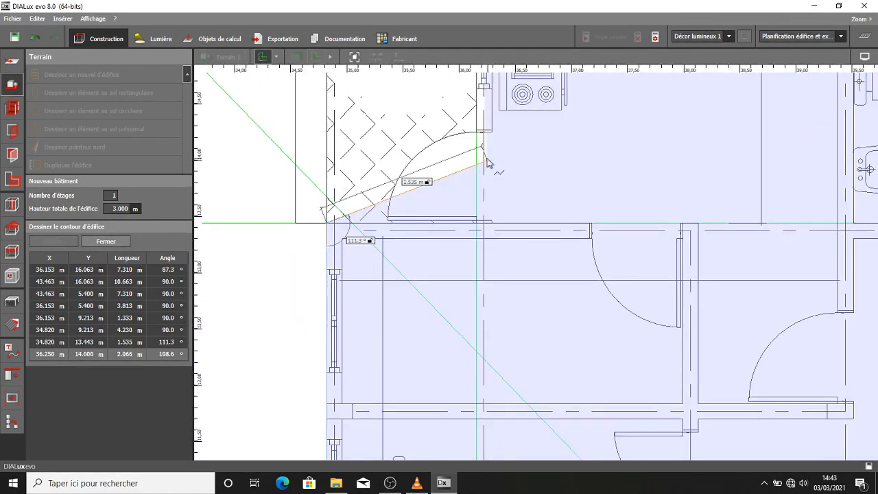
scroll(489, 158, up, 4)
scroll(483, 195, up, 1)
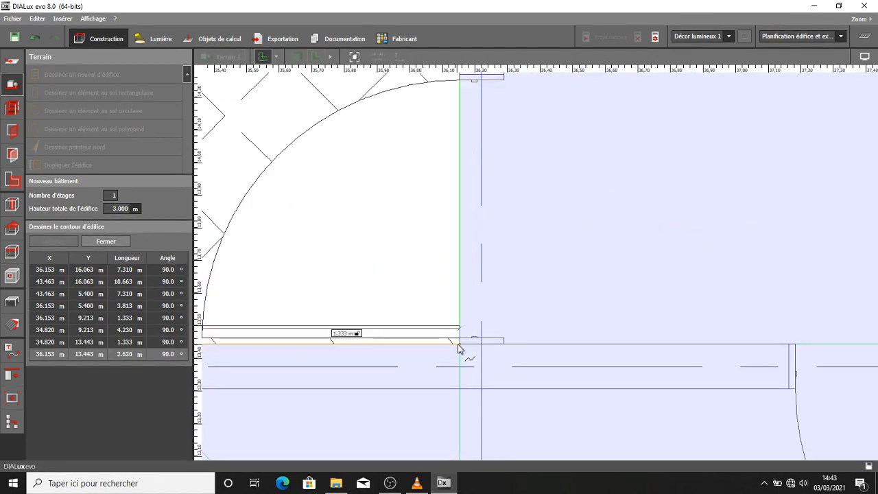
click(459, 348)
scroll(459, 274, down, 3)
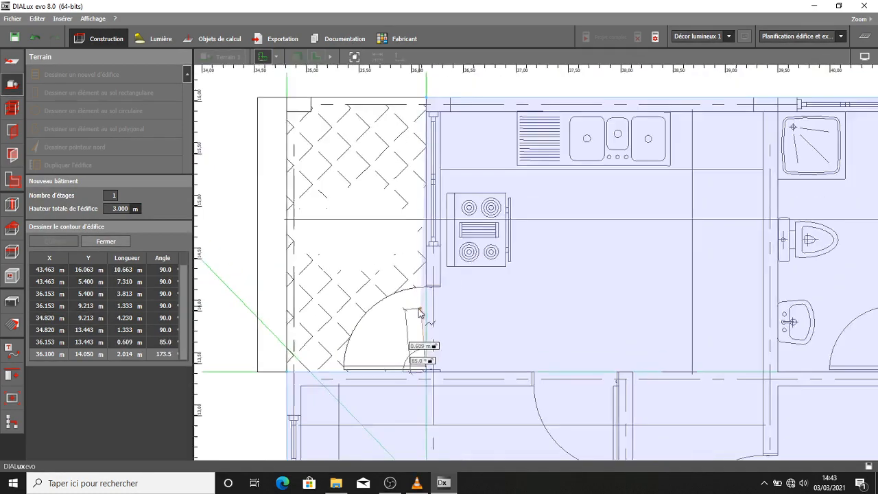
scroll(474, 240, down, 5)
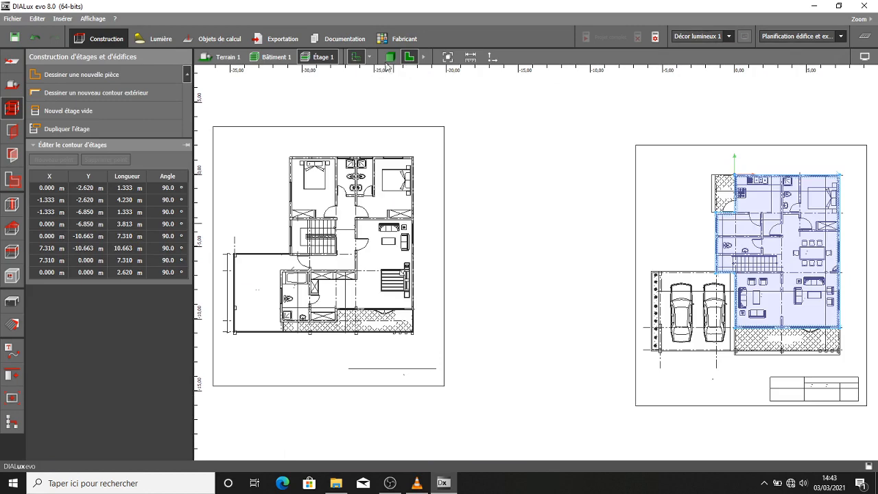
Display the building in 3D and inspect its volume from several angles.
click(389, 58)
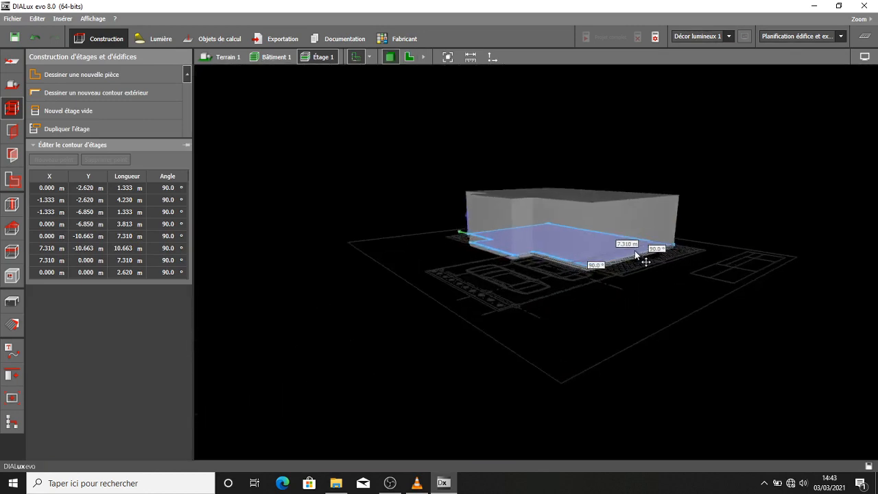
click(617, 143)
right_drag(587, 190, 683, 232)
scroll(683, 232, down, 5)
middle_drag(378, 231, 454, 226)
scroll(449, 251, up, 2)
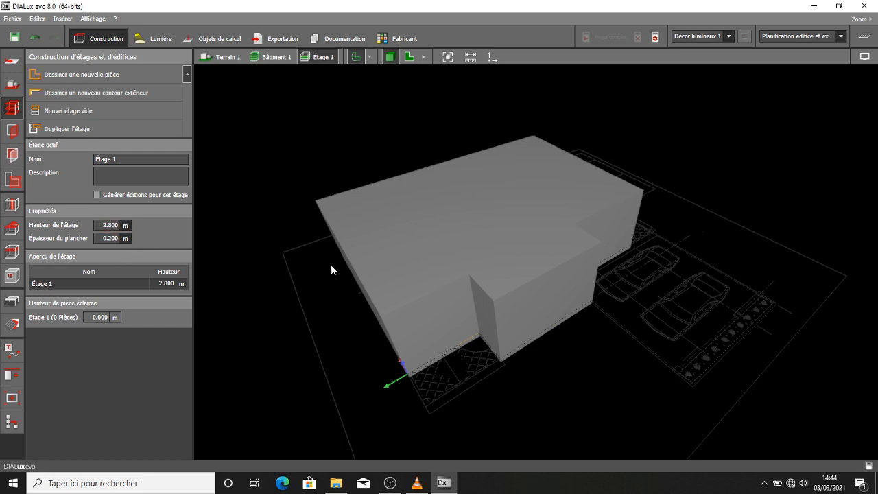
right_drag(330, 264, 312, 224)
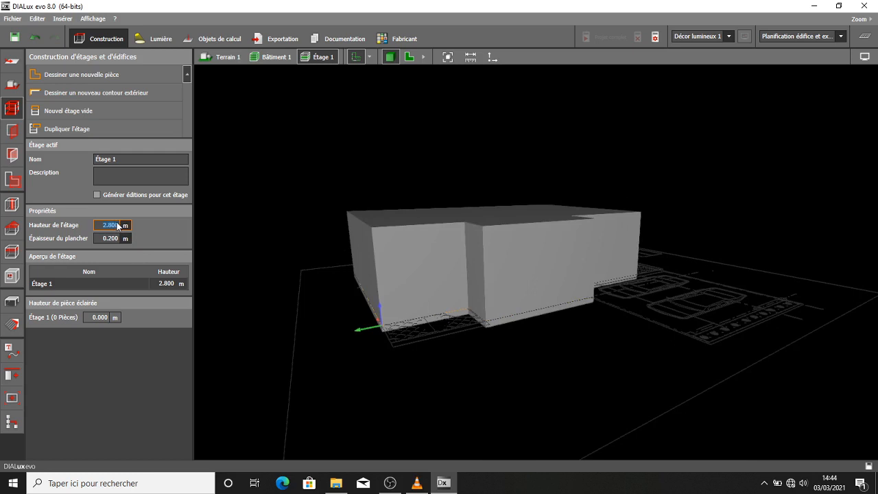
Try a storey height of 3 m for Étage 1 and set it back to 2.8 m.
click(117, 224)
text(3)
key(Return)
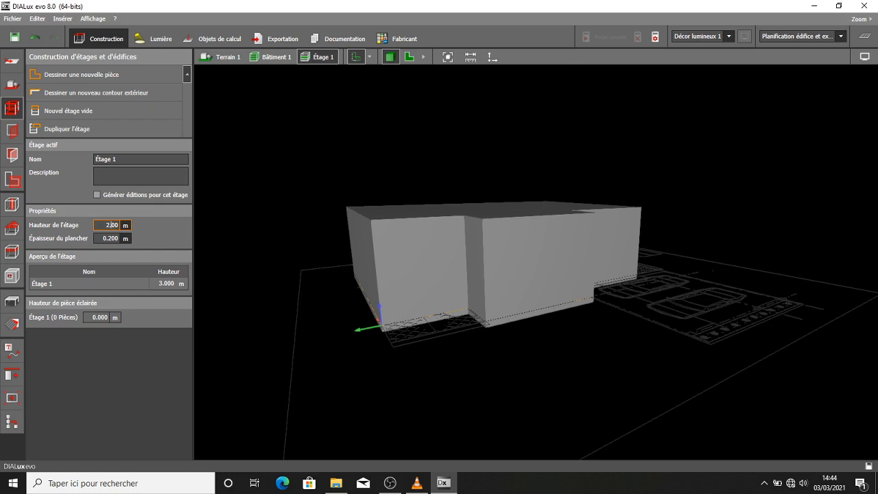
key(Return)
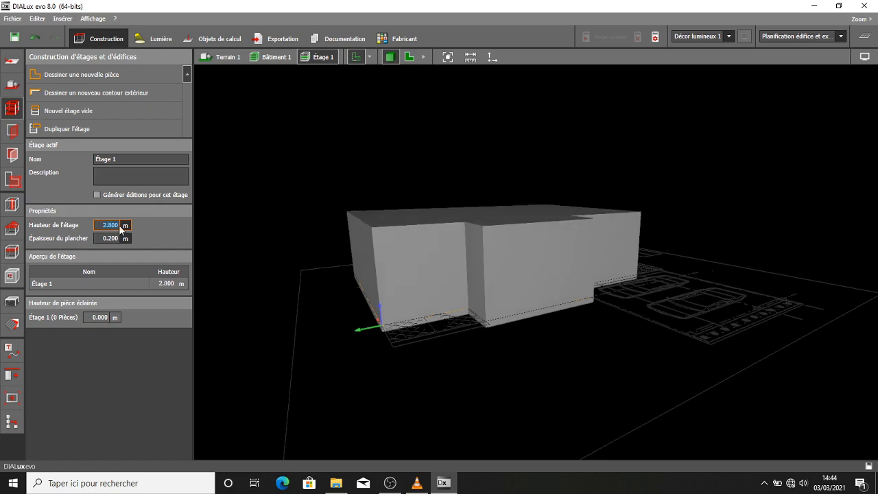
Show the storey in plan view with the ground-floor drawing's kitchen and bedroom area in sight.
click(409, 60)
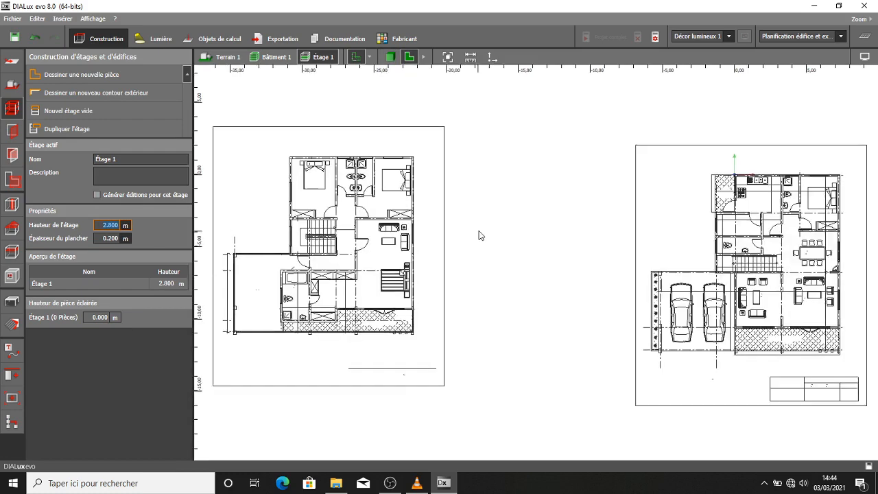
scroll(482, 235, down, 3)
scroll(676, 263, up, 4)
middle_drag(660, 275, 619, 293)
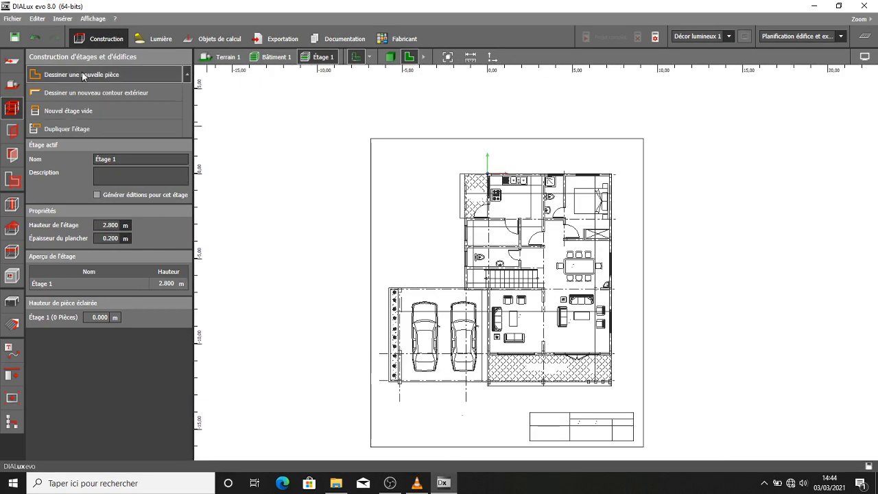
scroll(616, 252, up, 3)
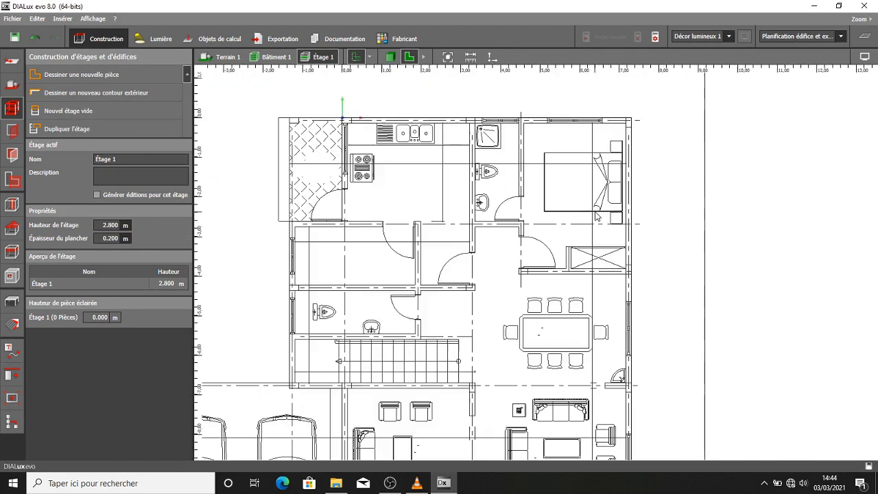
Start a new room at the kitchen's upper-left inner corner with a 3.080 m edge along the upper wall.
click(87, 80)
scroll(342, 120, up, 10)
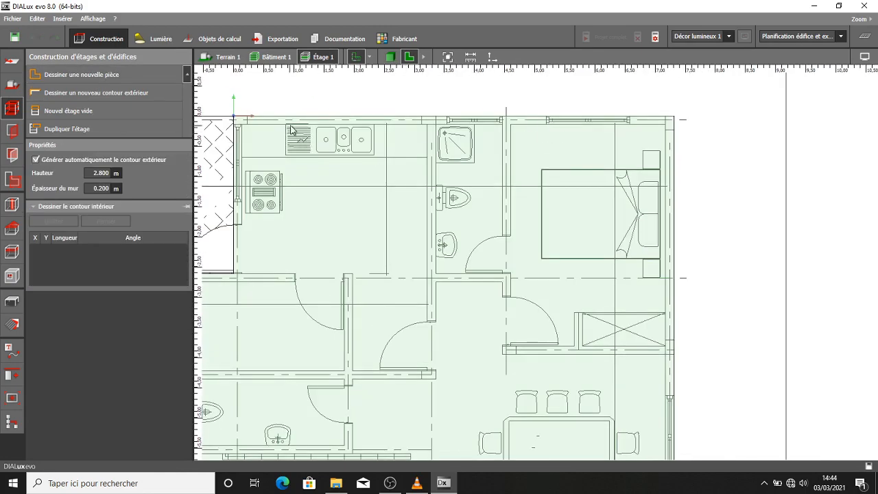
scroll(395, 171, up, 2)
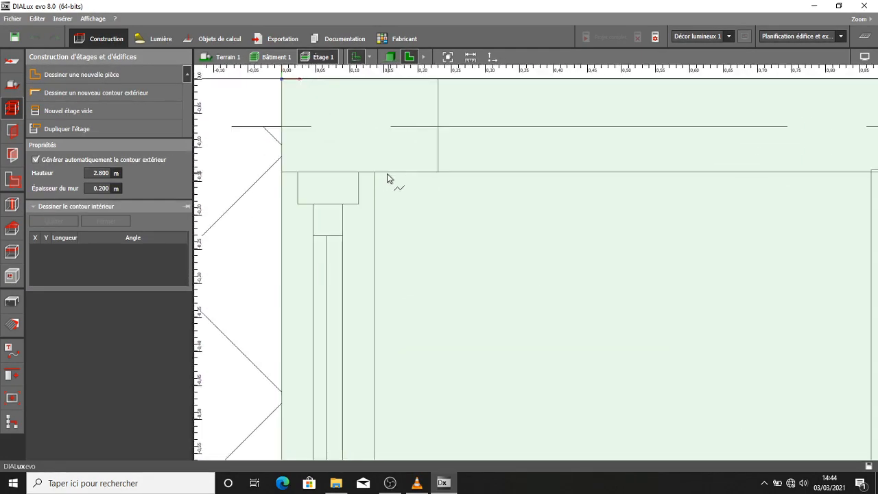
click(375, 173)
scroll(480, 193, down, 7)
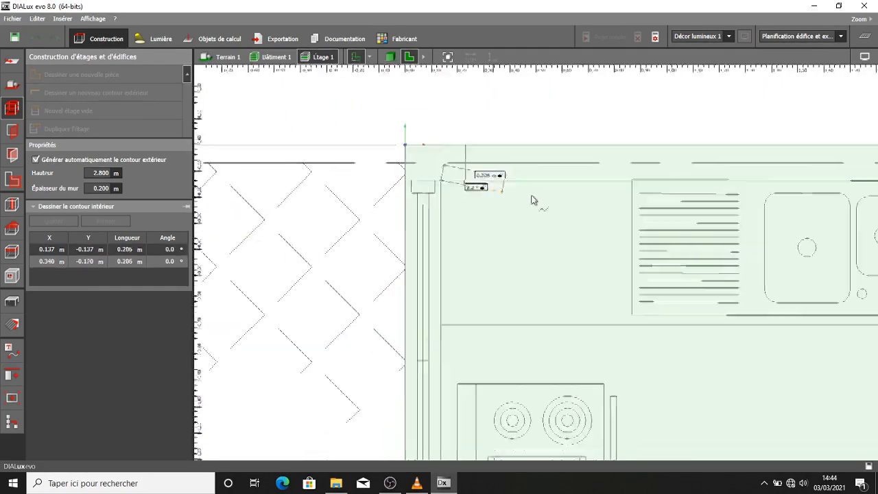
scroll(598, 186, up, 2)
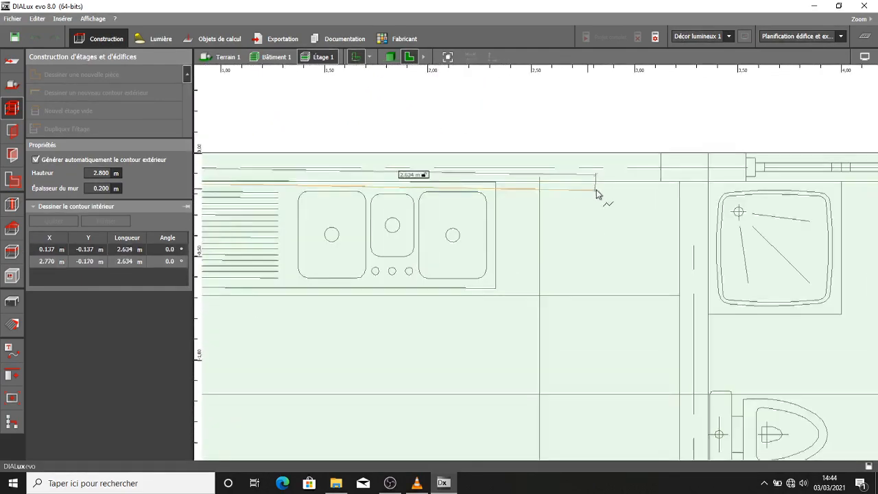
click(672, 186)
Continue the kitchen contour 2.483 m down the right wall, follow the lower wall to its left inner corner, and close the polygon.
scroll(666, 306, down, 4)
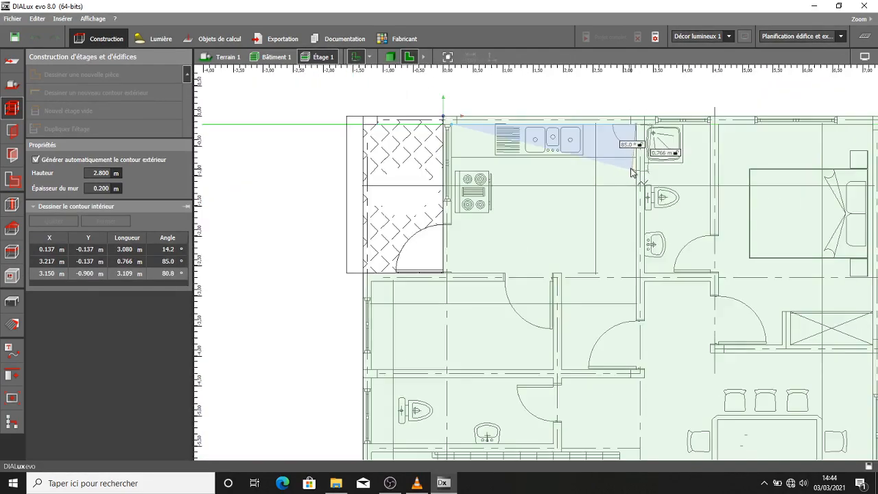
scroll(658, 247, up, 3)
scroll(657, 247, up, 4)
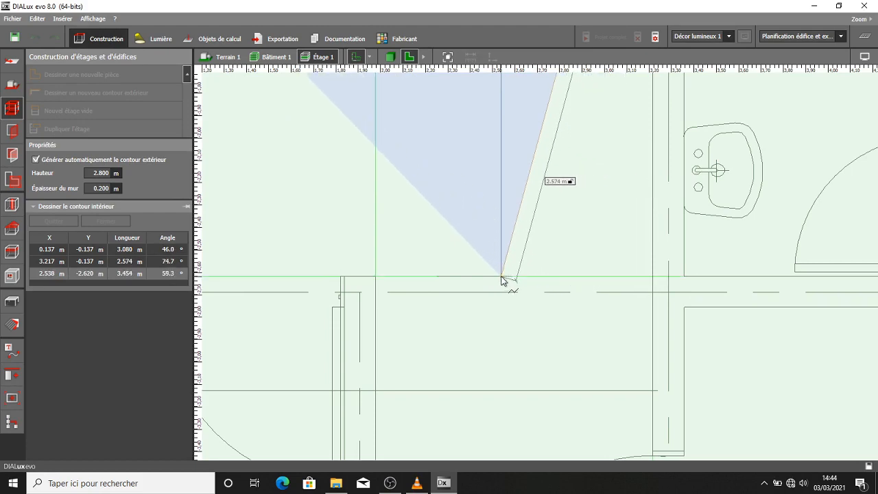
click(624, 286)
scroll(271, 300, down, 5)
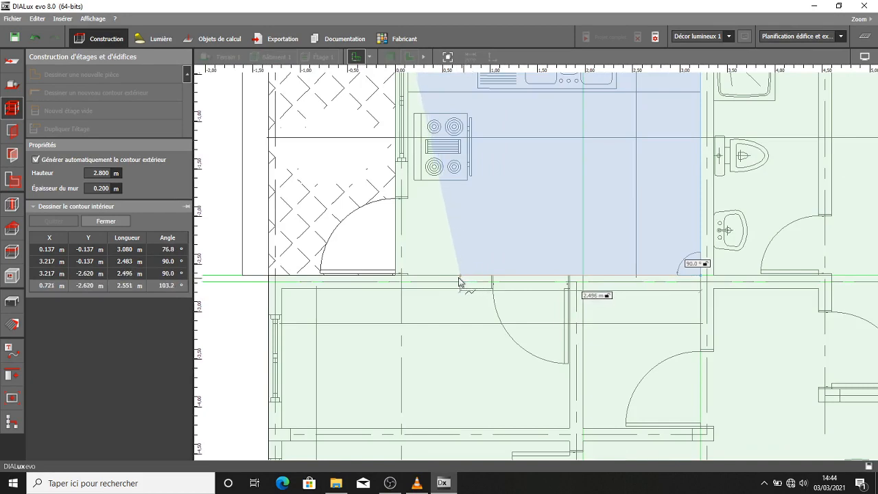
scroll(459, 281, up, 4)
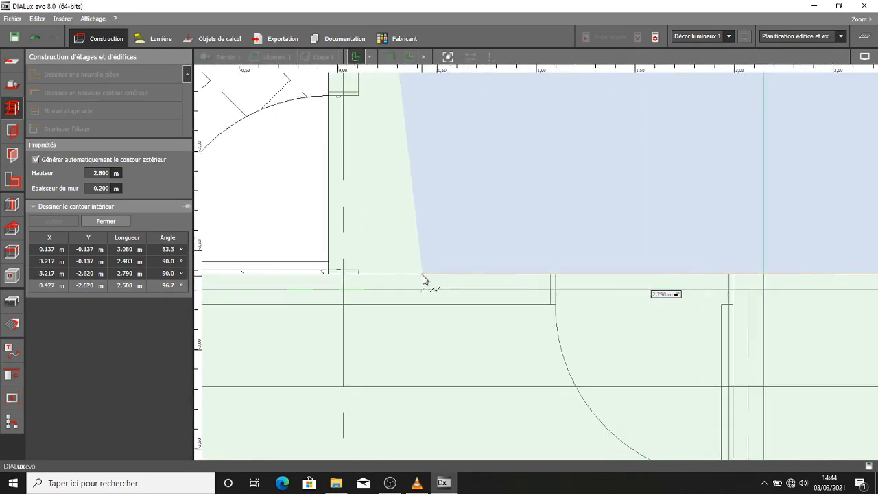
click(358, 277)
click(416, 208)
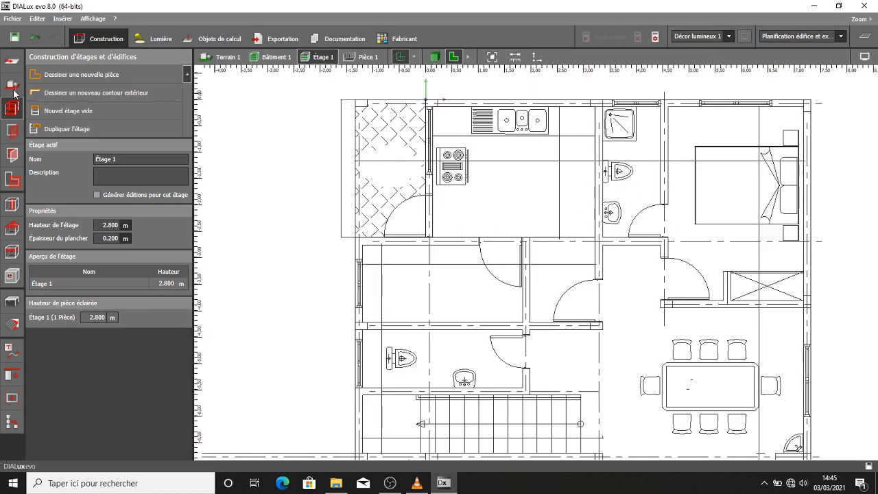
Turn on the display of room names in the plan and close the display options.
click(867, 57)
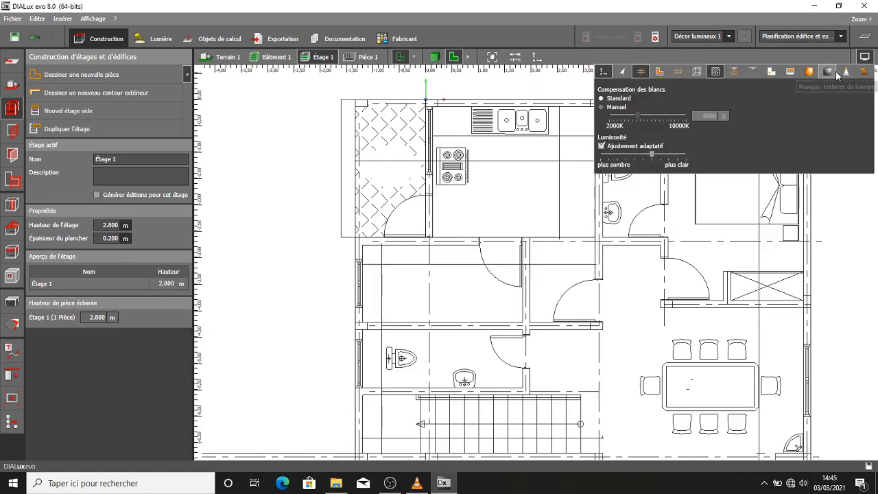
click(771, 72)
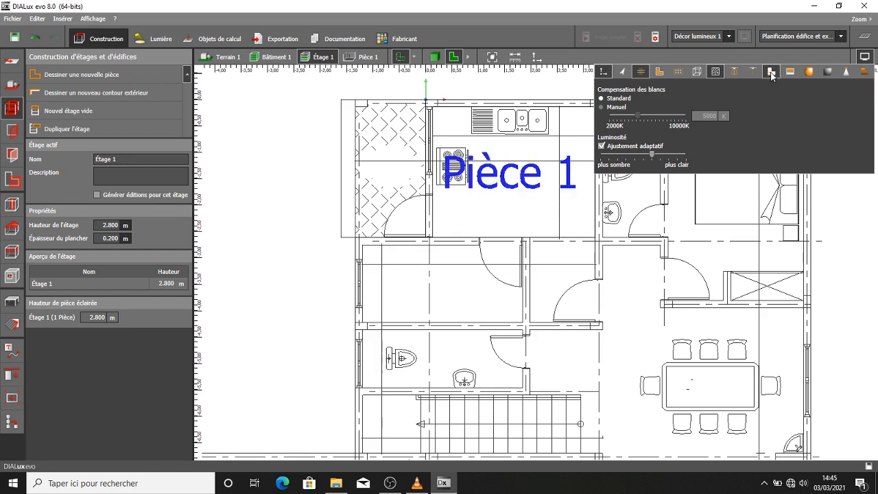
click(866, 56)
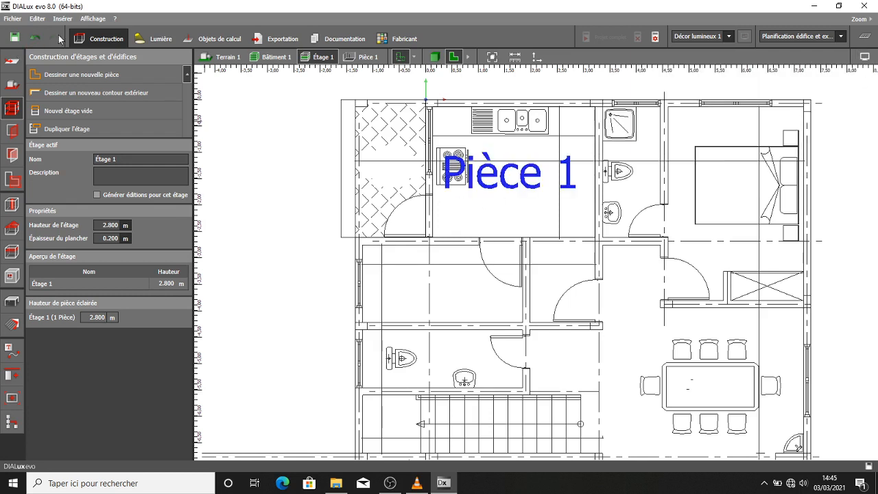
Start a new room at the bedroom's upper-left inner corner with a 2.573 m edge along the upper wall.
click(83, 90)
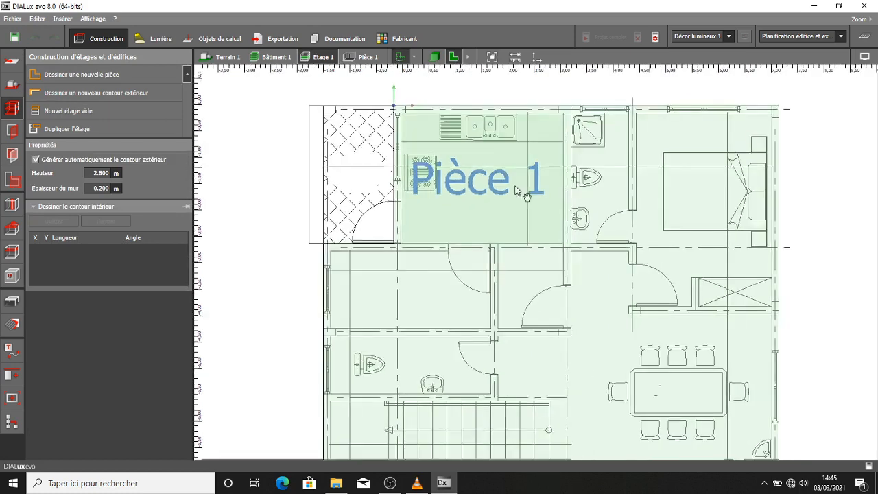
scroll(516, 191, up, 3)
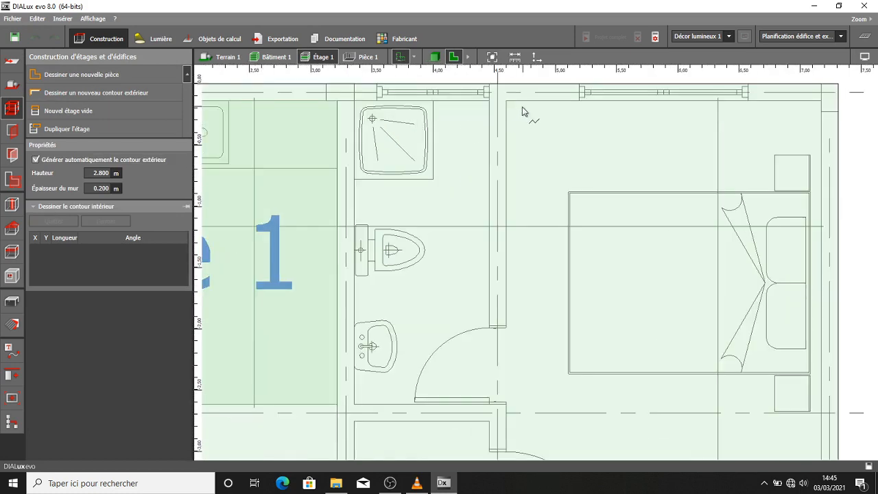
scroll(521, 112, up, 3)
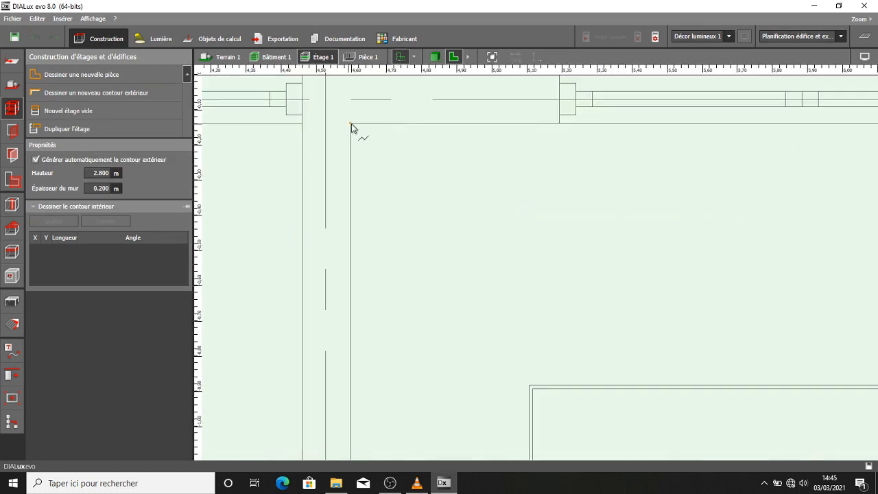
click(351, 124)
scroll(505, 128, down, 5)
middle_drag(732, 143, 512, 138)
scroll(512, 136, up, 2)
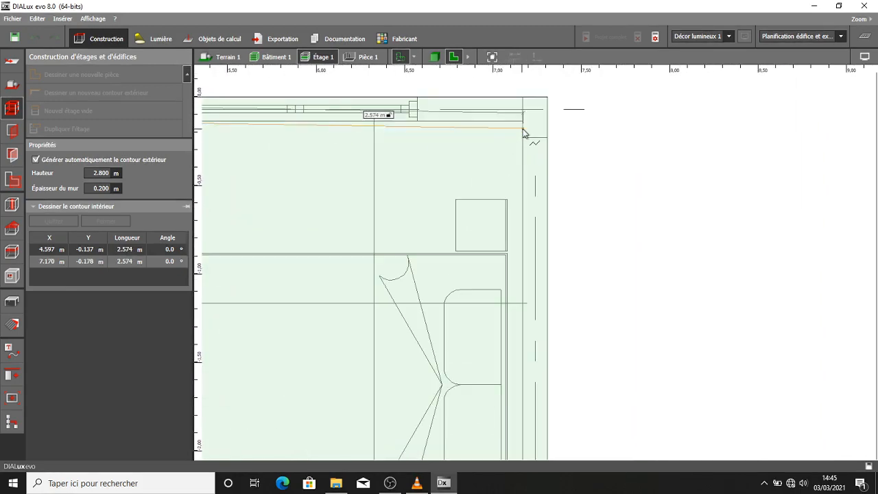
click(524, 128)
Continue the bedroom contour 3.680 m down the right wall to the wardrobe's lower-right corner.
scroll(513, 254, down, 2)
middle_drag(512, 302, 652, 118)
scroll(653, 118, up, 1)
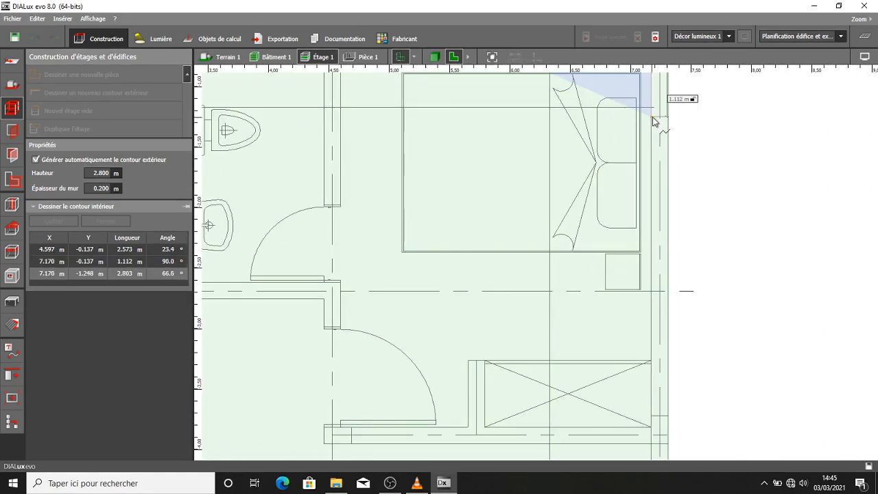
scroll(621, 236, down, 2)
middle_drag(666, 433, 677, 320)
scroll(674, 319, up, 5)
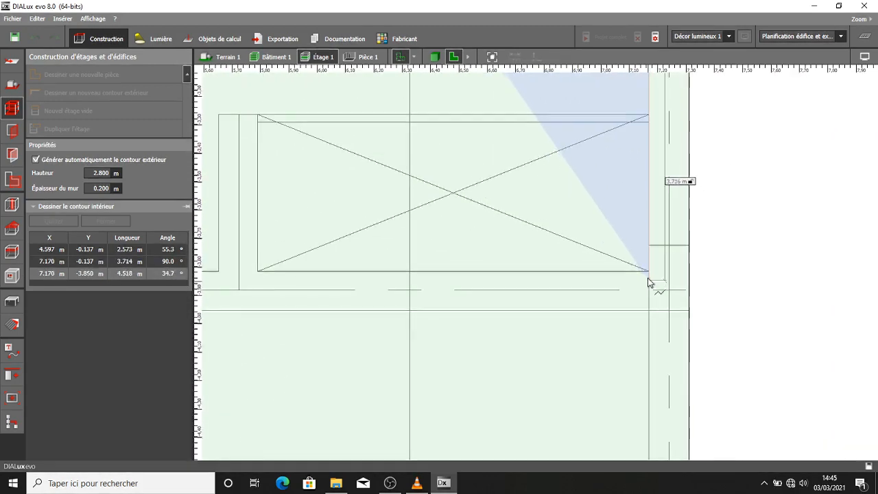
click(651, 274)
Trace the bedroom contour 1.380 m left below the wardrobe and around its partition: 0.553 m up, 0.137 m left, 0.553 m down.
scroll(480, 273, down, 2)
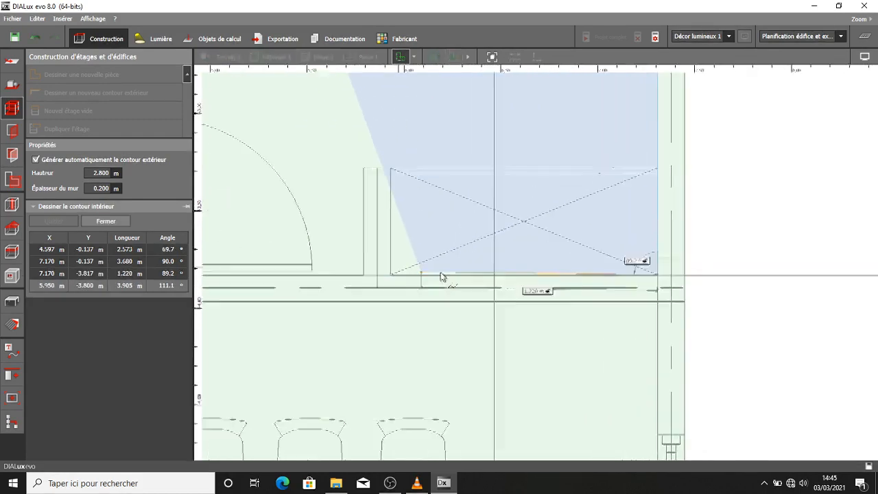
scroll(441, 276, up, 2)
click(409, 281)
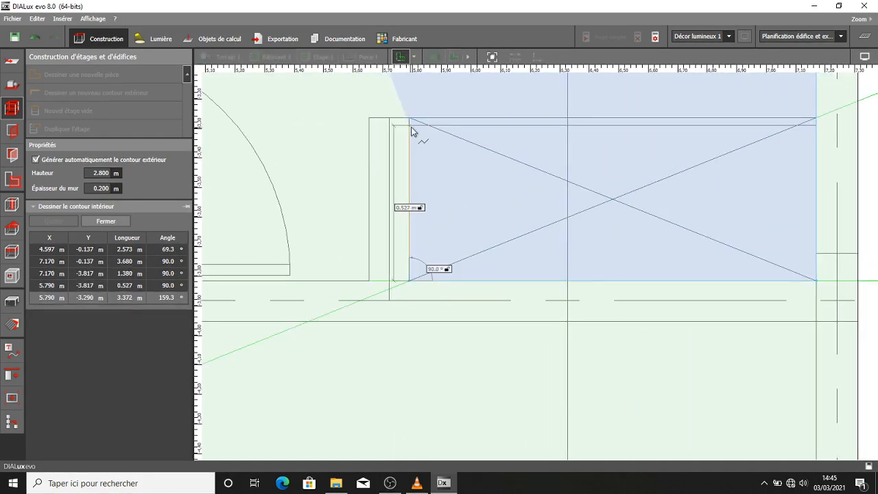
click(410, 119)
click(369, 119)
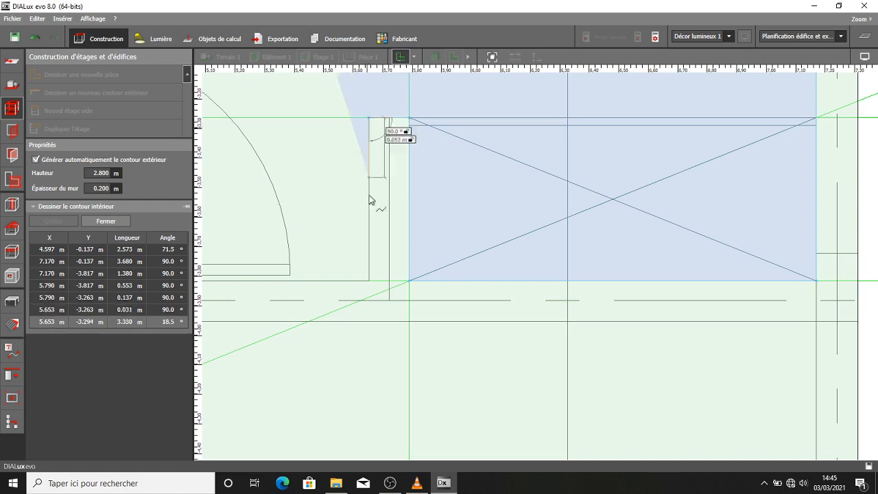
click(370, 282)
Extend the bedroom contour 1.057 m left to the corner beside the door and close the polygon.
scroll(318, 294, down, 1)
middle_drag(318, 294, 667, 262)
scroll(495, 259, down, 3)
scroll(497, 251, up, 2)
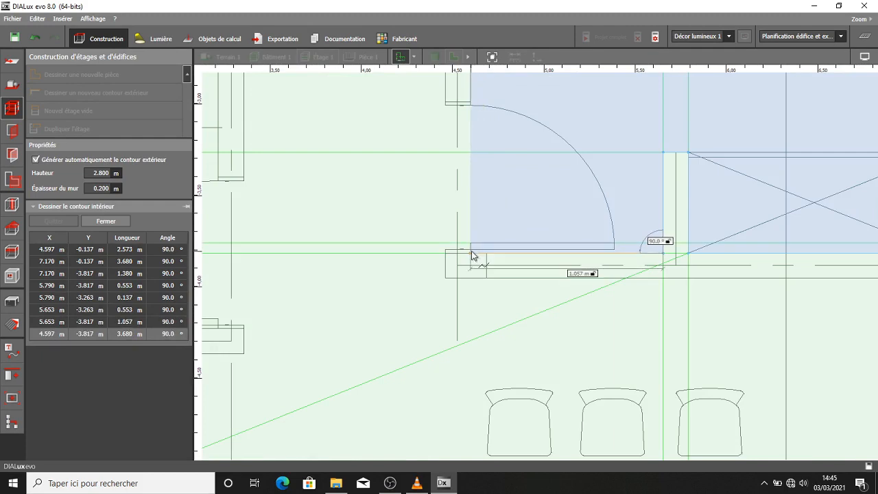
click(473, 250)
scroll(499, 170, down, 1)
scroll(499, 171, down, 1)
middle_drag(499, 171, 448, 283)
right_click(433, 186)
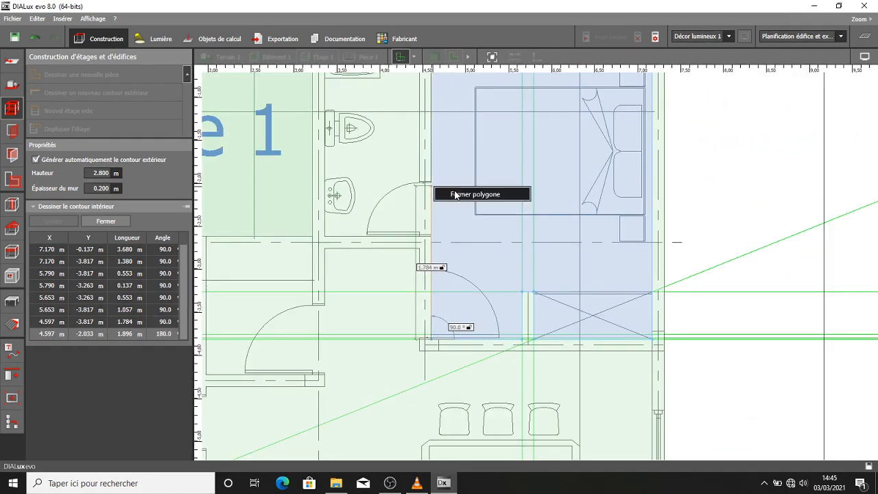
click(456, 193)
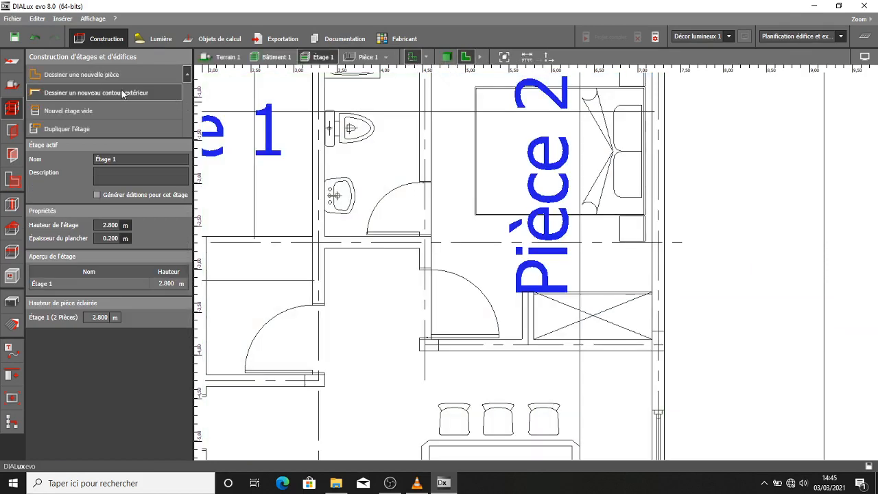
Start a new room at the bathroom's inner corner by the shower with a 1.103 m edge along the upper wall.
click(103, 79)
scroll(352, 158, up, 4)
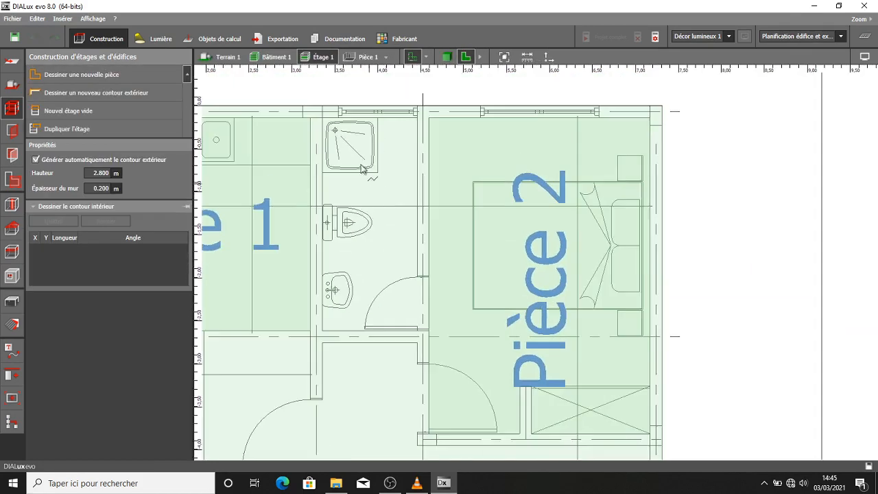
scroll(351, 158, up, 2)
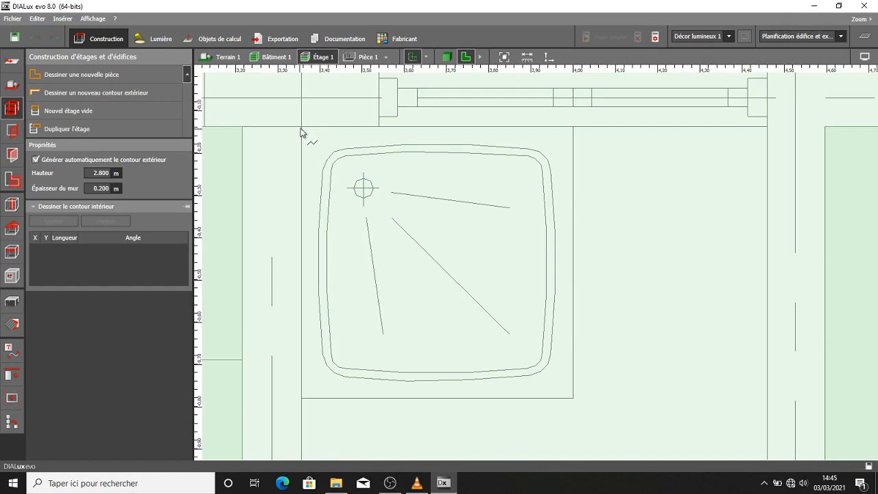
click(771, 130)
Continue the bathroom contour 2.483 m down the right wall and 1.103 m left along the lower wall, and close the polygon.
scroll(761, 247, down, 4)
scroll(754, 264, down, 1)
middle_drag(753, 264, 618, 124)
scroll(616, 358, up, 4)
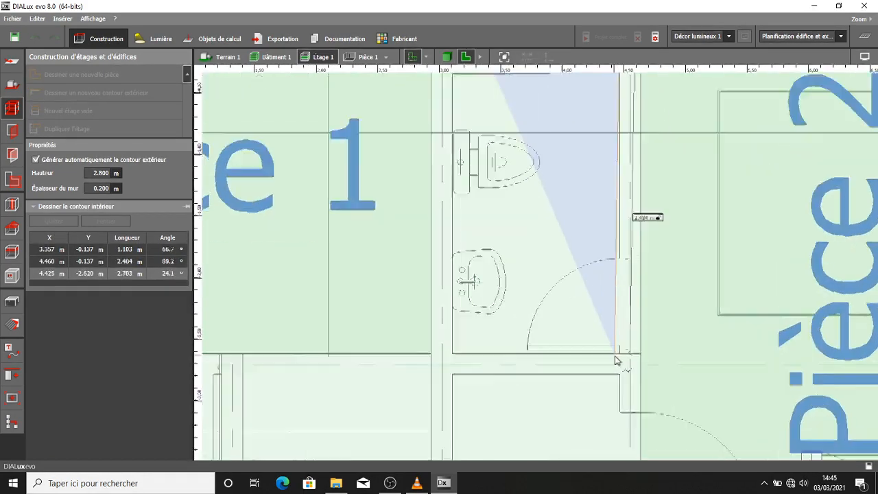
click(625, 355)
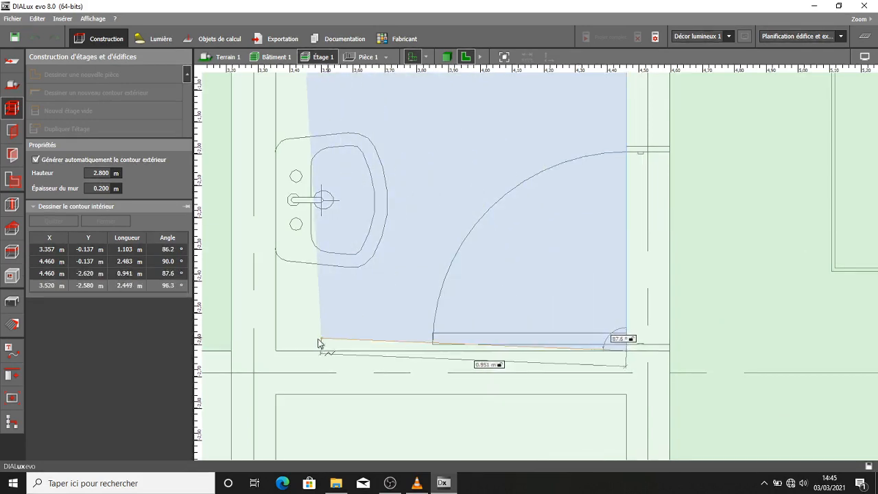
click(278, 353)
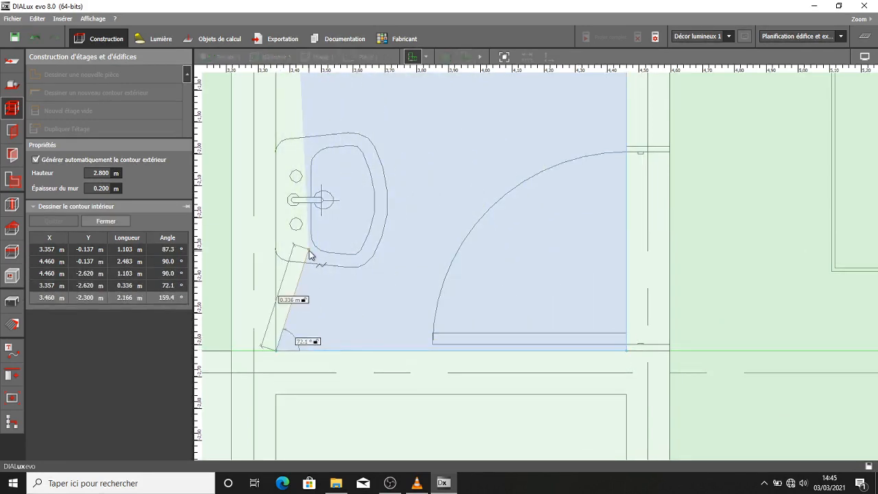
click(349, 268)
scroll(421, 236, down, 8)
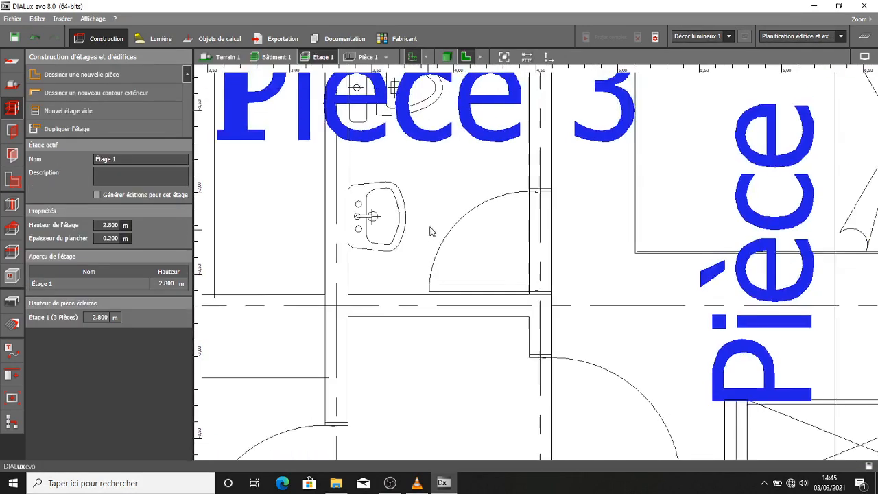
Start a new room for the living-dining area below the bathroom with a 1.103 m edge along its upper wall.
middle_drag(459, 300, 448, 217)
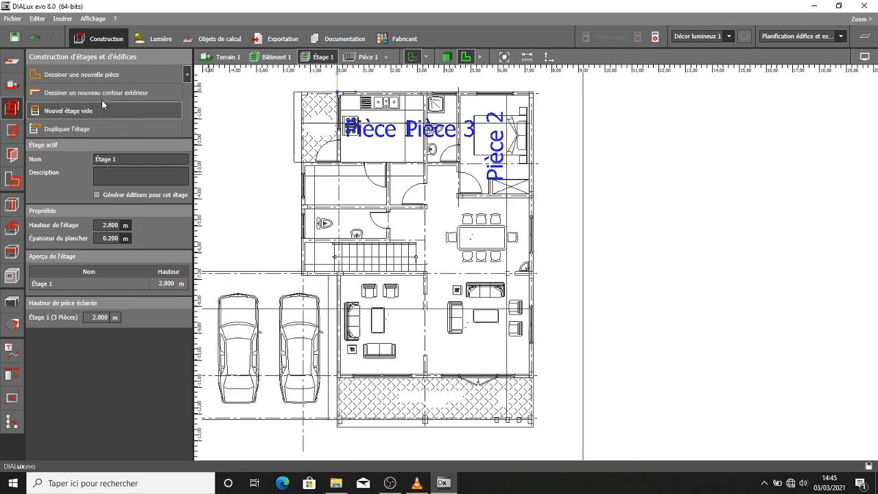
click(97, 76)
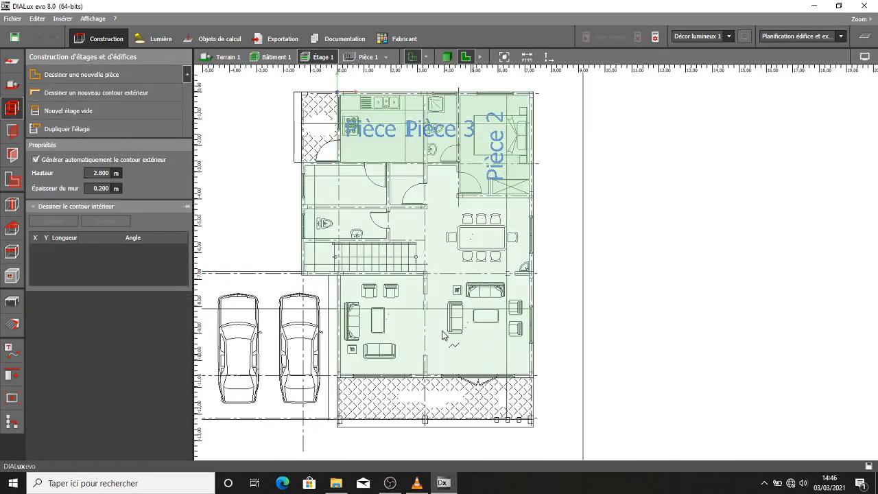
scroll(429, 314, up, 3)
scroll(429, 314, down, 2)
middle_drag(449, 193, 399, 238)
scroll(407, 162, up, 8)
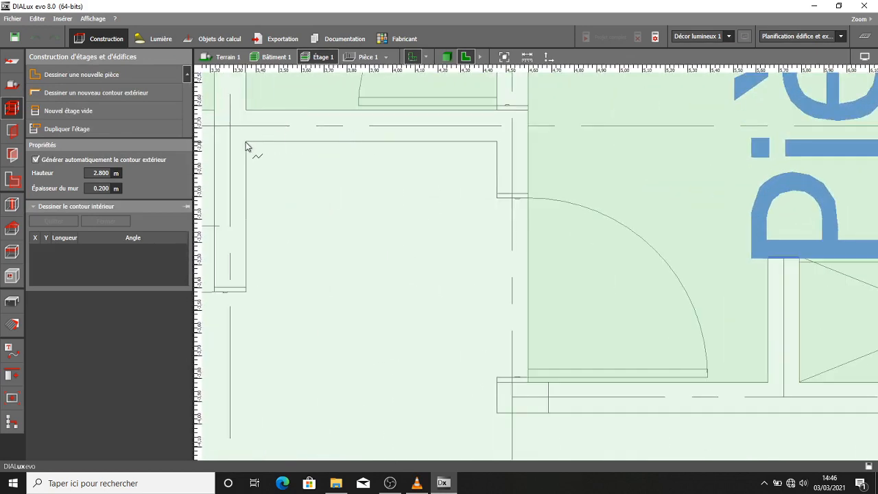
click(246, 143)
click(494, 144)
scroll(490, 352, down, 1)
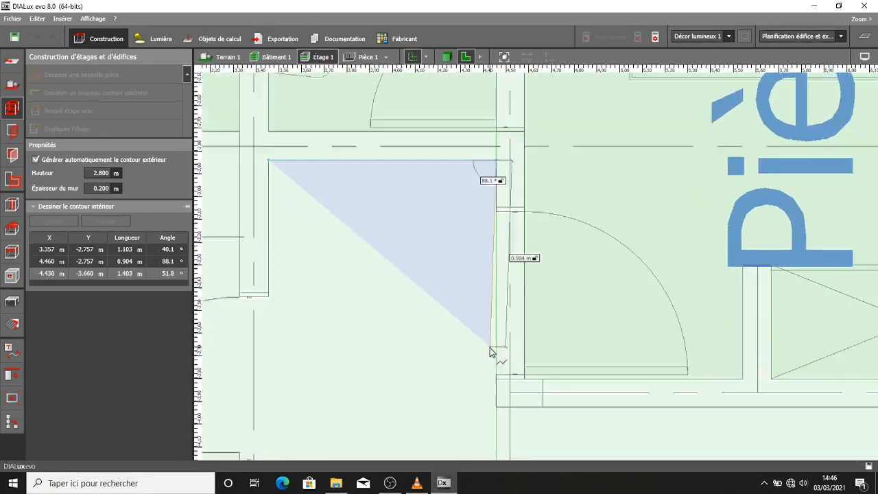
Extend the living-dining contour 1.197 m down past the bedroom door and 2.710 m right along the bedroom's lower wall.
scroll(491, 288, down, 2)
click(495, 297)
scroll(628, 333, down, 2)
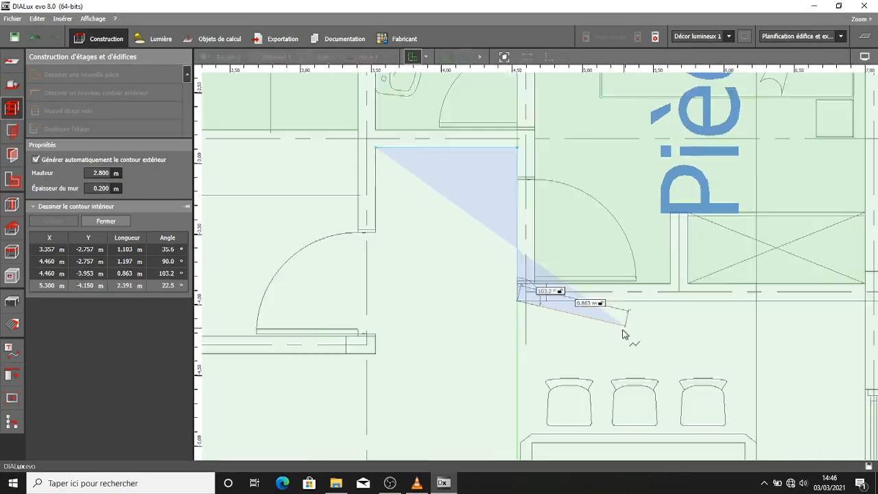
click(654, 259)
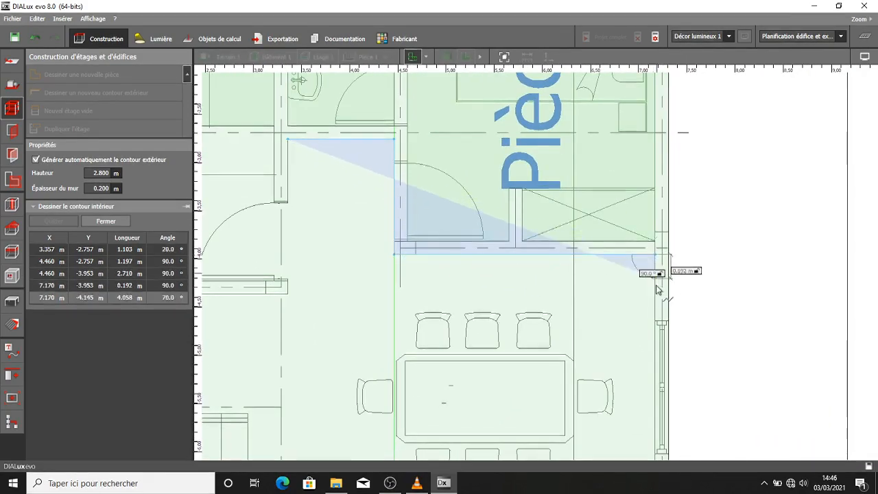
Trace the contour 2.757 m down the right wall and around the stub by the corner basin: 0.527 m left, 0.140 m down, 0.527 m right.
scroll(655, 302, down, 3)
scroll(606, 204, up, 2)
scroll(611, 240, up, 5)
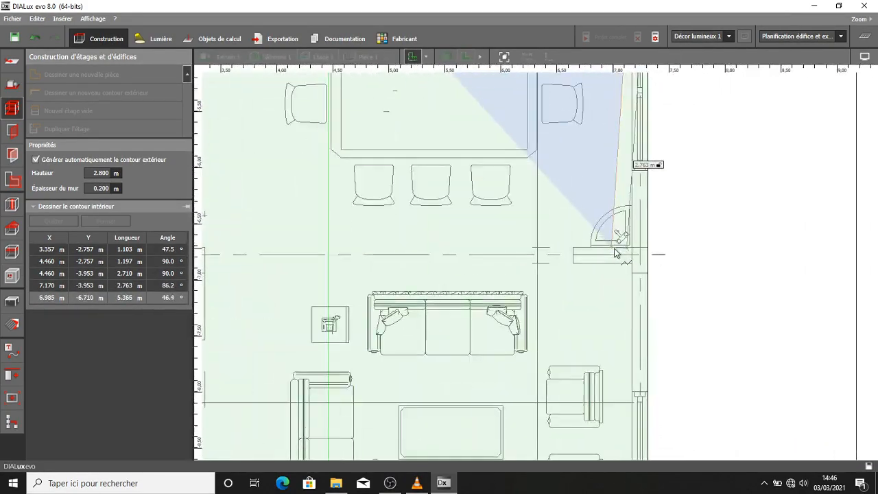
click(635, 247)
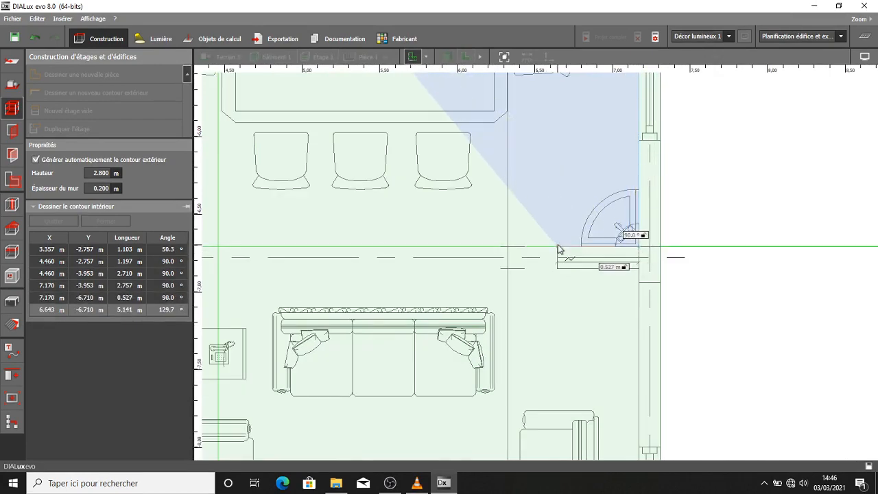
click(559, 248)
click(558, 268)
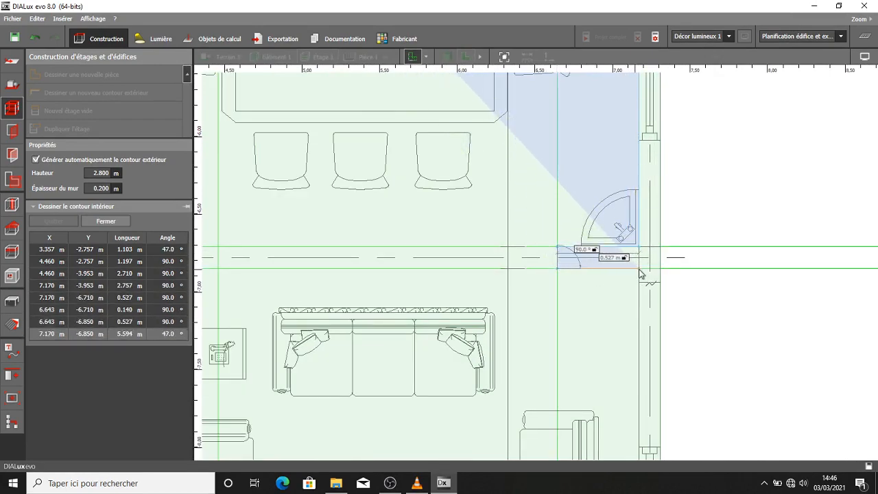
click(632, 295)
Continue the living-dining contour 3.677 m down the right wall and 3.813 m left along the front wall, and close the polygon.
scroll(617, 302, down, 5)
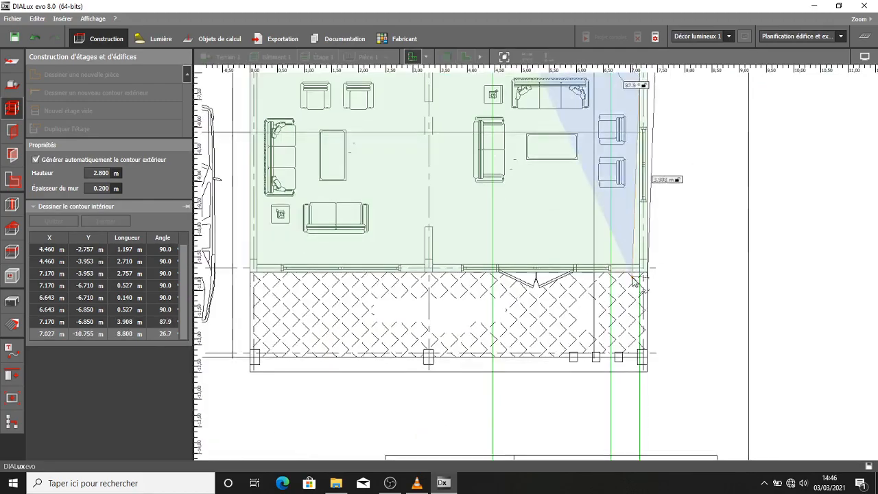
scroll(651, 255, up, 5)
click(651, 255)
scroll(623, 293, down, 3)
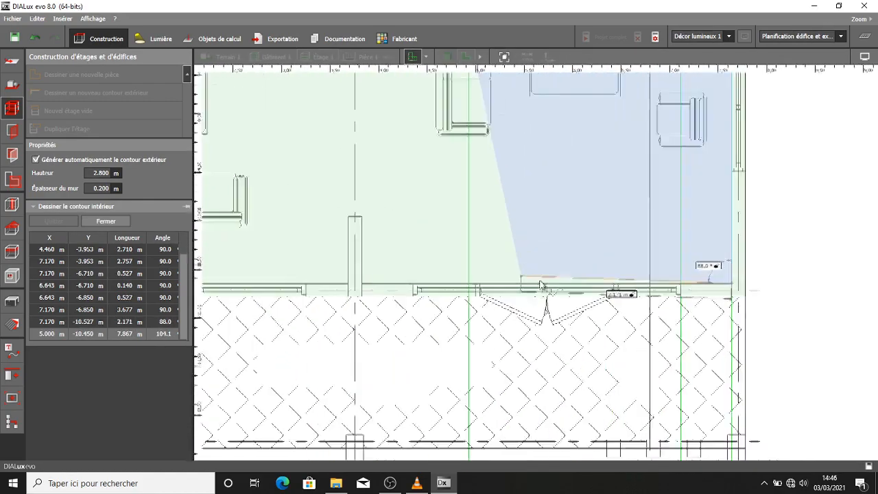
scroll(420, 291, down, 2)
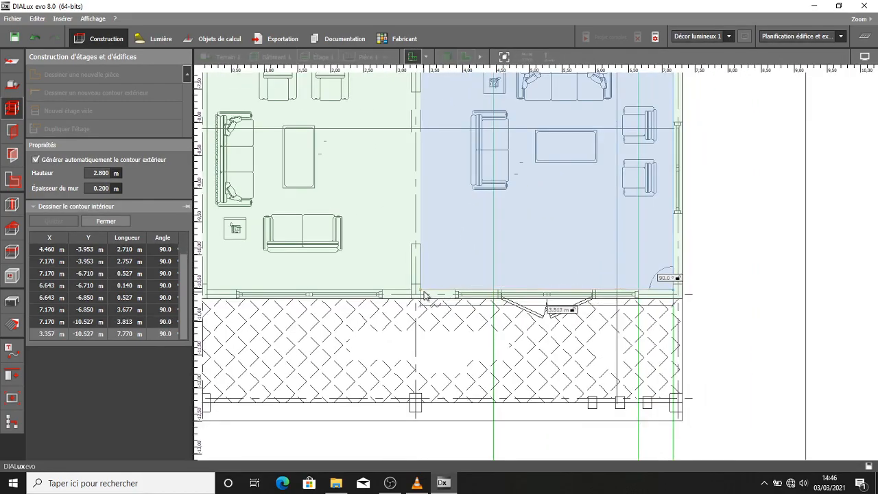
click(421, 291)
scroll(421, 291, down, 4)
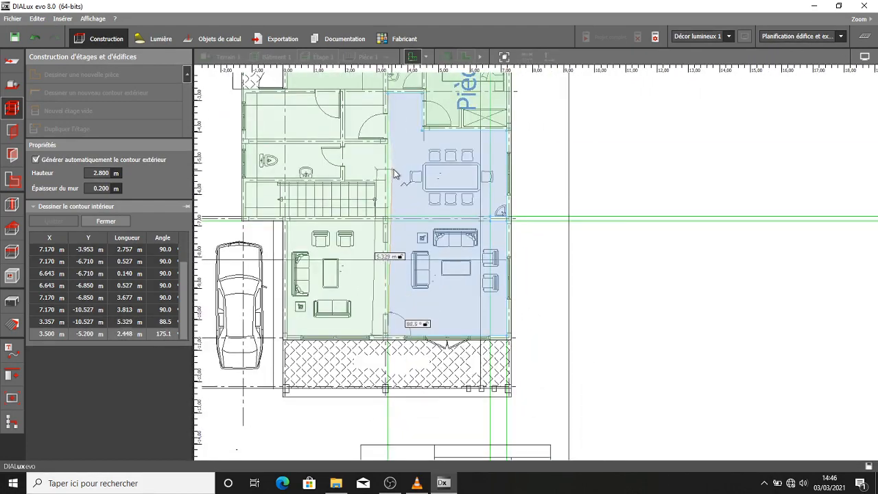
click(418, 170)
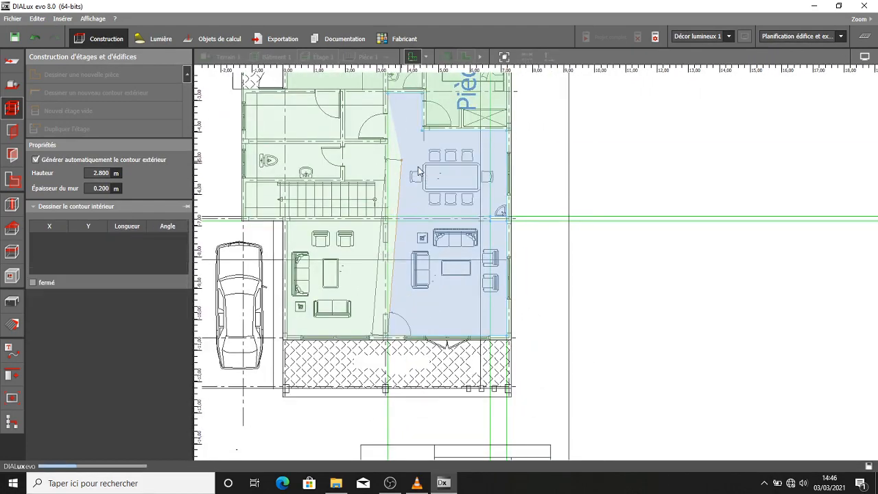
scroll(461, 215, down, 2)
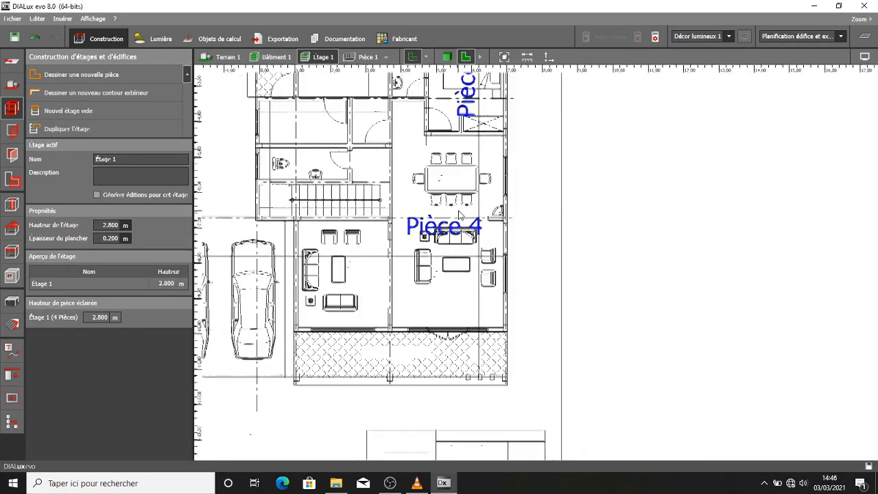
Inspect the traced rooms of the floor in the 3D view and return to the plan view.
click(446, 57)
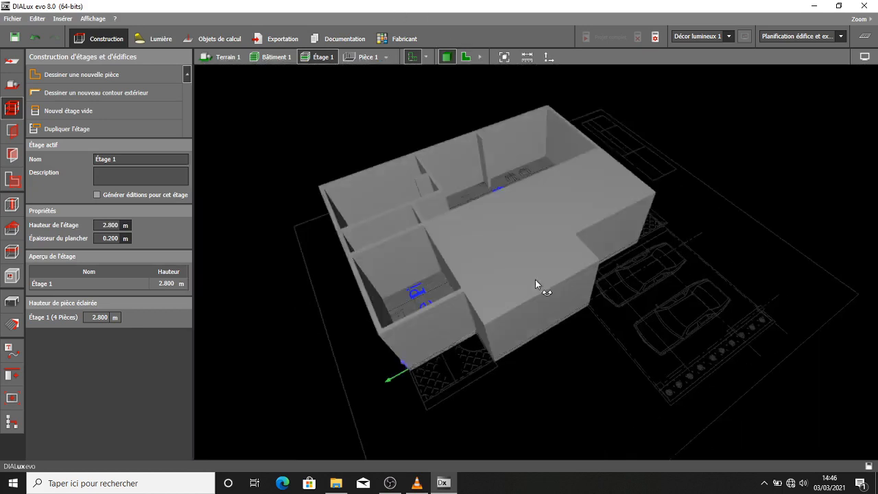
drag(535, 280, 497, 296)
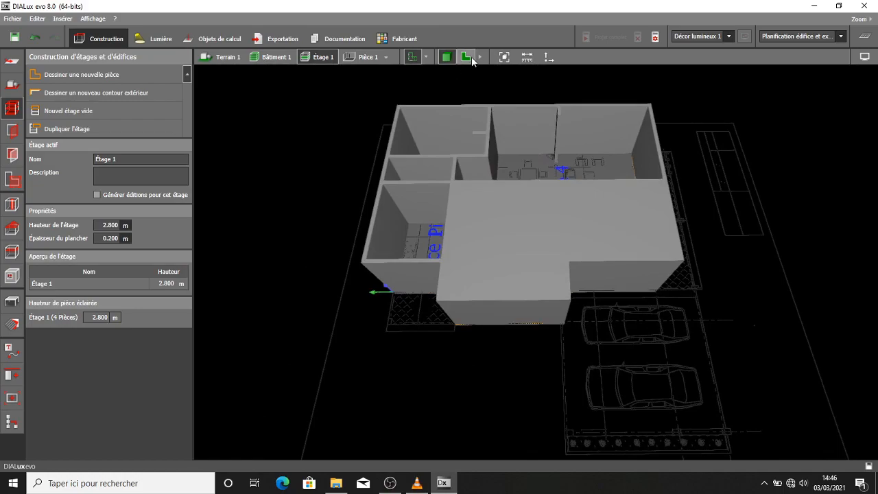
click(467, 58)
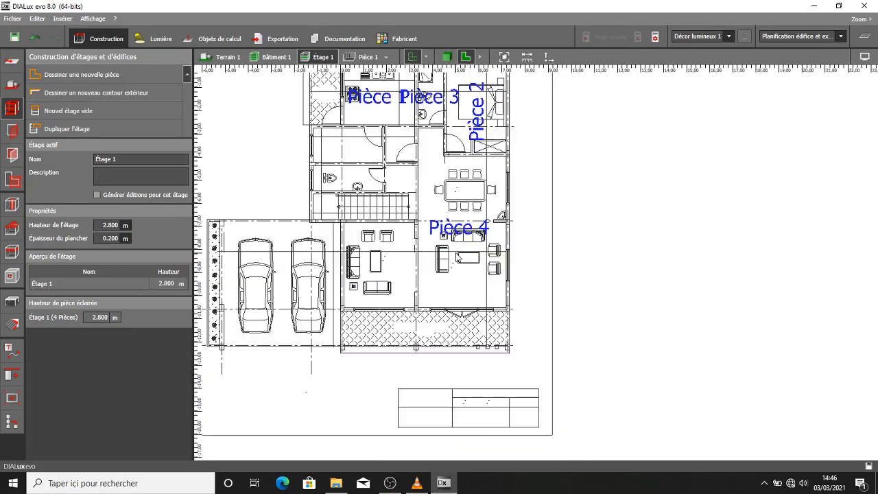
scroll(456, 257, up, 3)
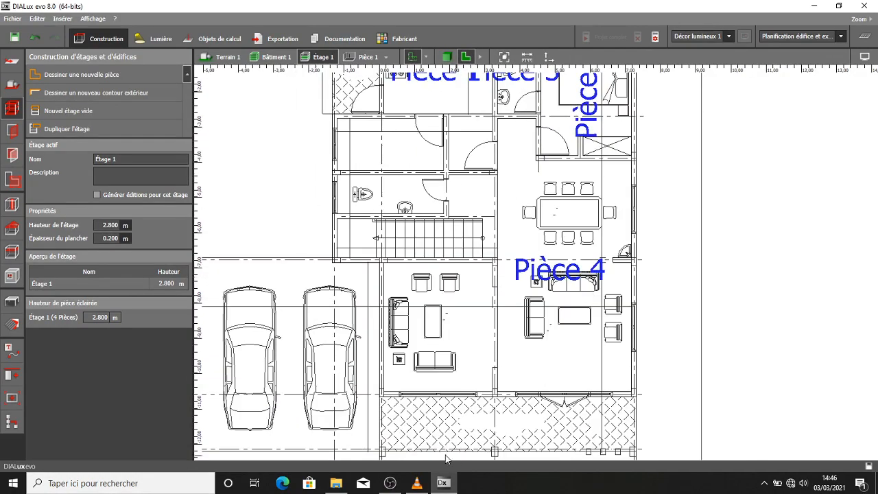
click(70, 74)
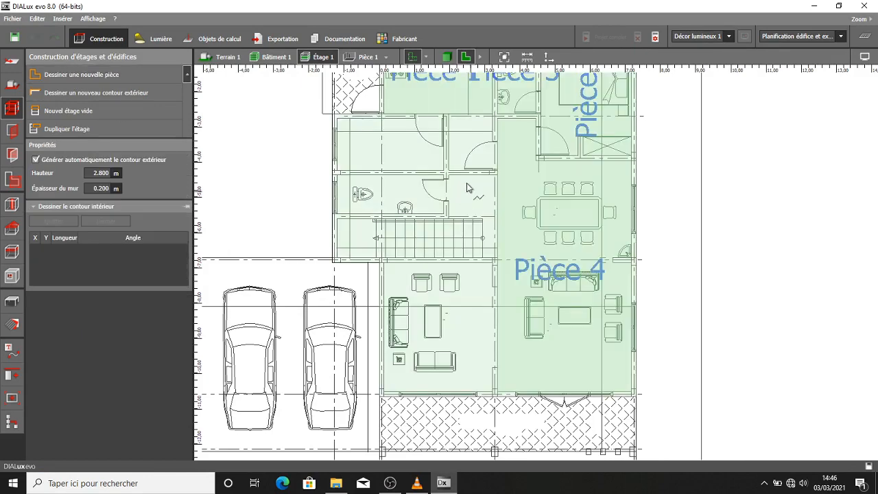
scroll(466, 187, up, 2)
scroll(474, 237, up, 1)
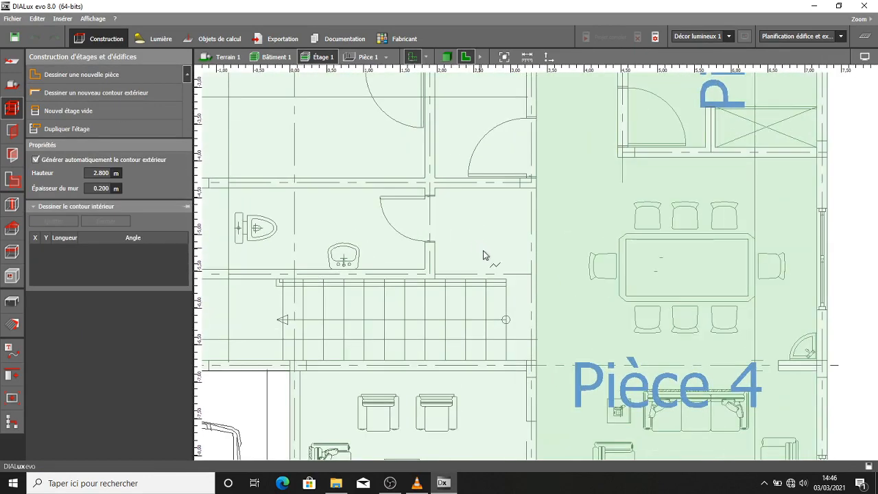
scroll(389, 137, up, 5)
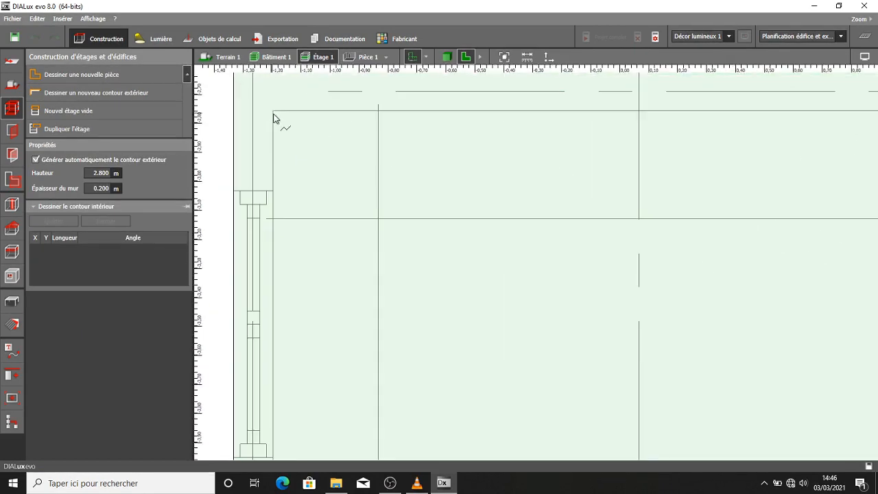
click(314, 123)
scroll(409, 143, down, 3)
scroll(690, 165, up, 5)
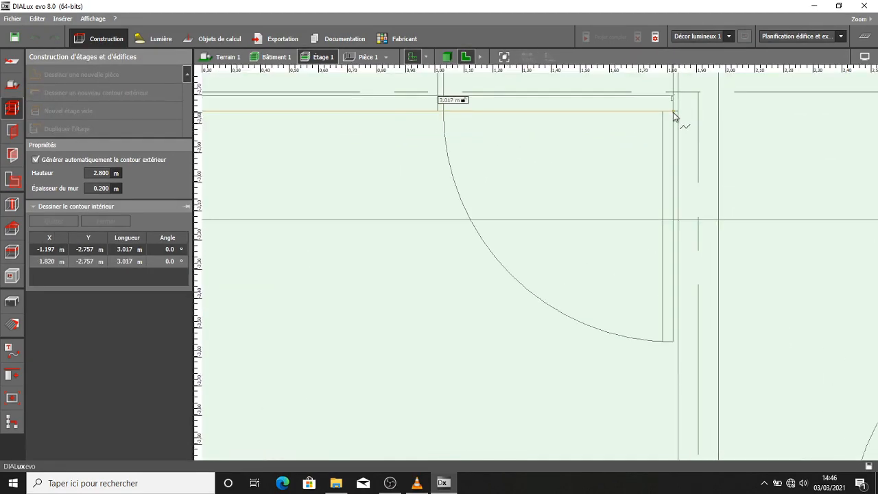
click(674, 112)
scroll(669, 275, down, 2)
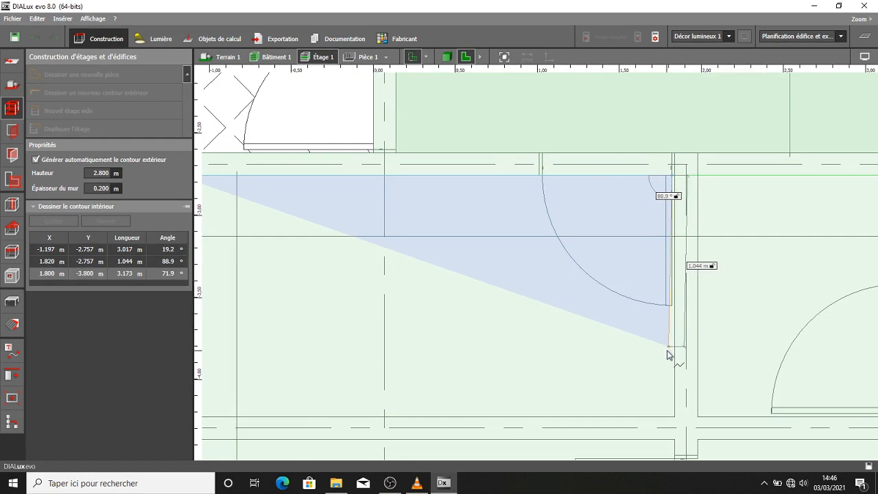
key(Escape)
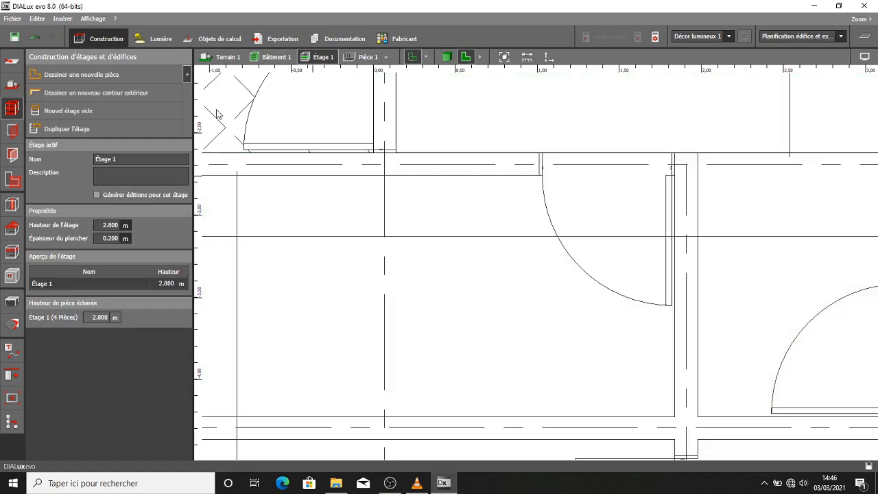
Start a new room above the toilet at its lower-right inner corner with a 3.033 m edge left along the lower wall.
click(96, 71)
scroll(685, 415, up, 3)
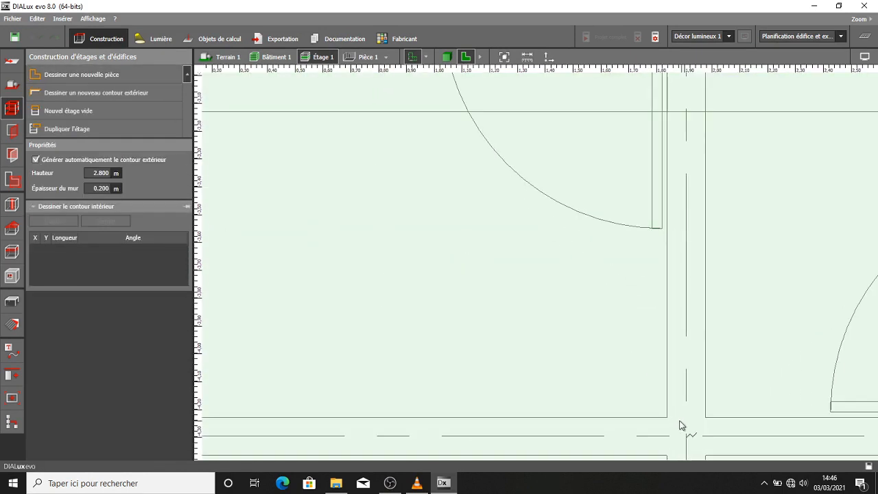
click(668, 418)
scroll(476, 379, down, 3)
middle_drag(477, 357, 773, 223)
click(404, 272)
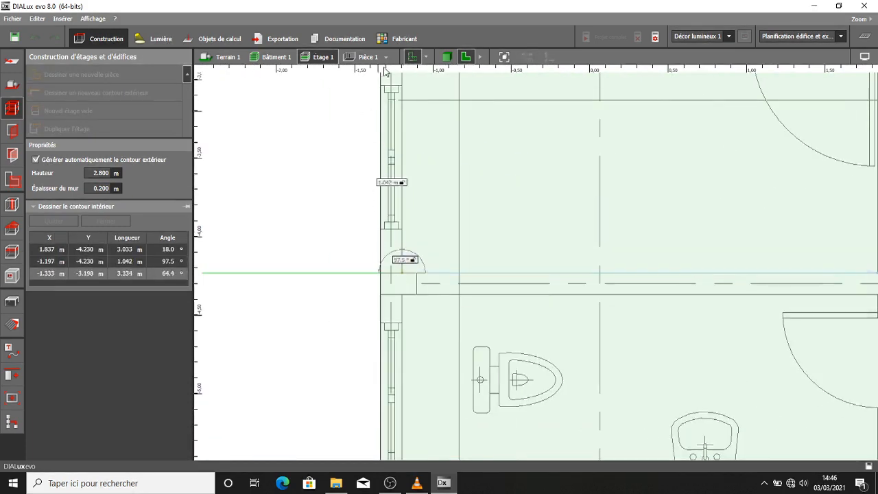
Continue the contour of the room above the toilet 1.473 m up and 3.033 m right along the upper wall, and close the polygon.
scroll(438, 160, down, 1)
middle_drag(438, 160, 381, 300)
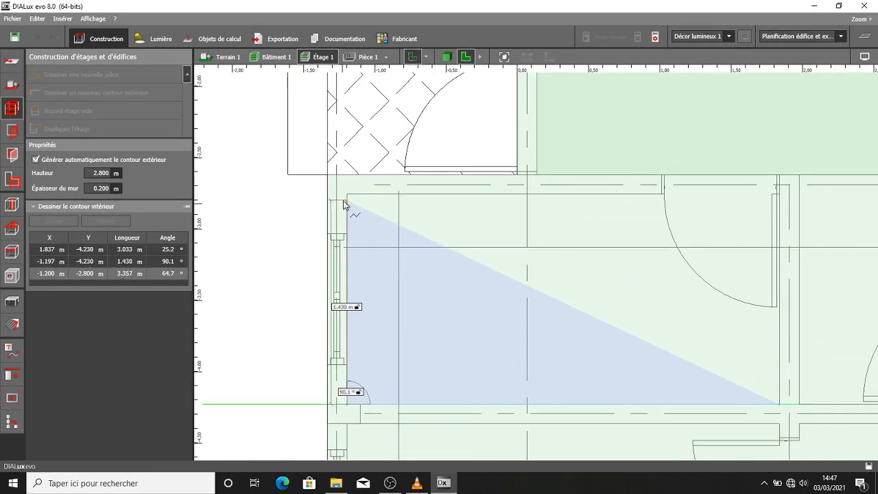
click(350, 197)
scroll(470, 219, up, 3)
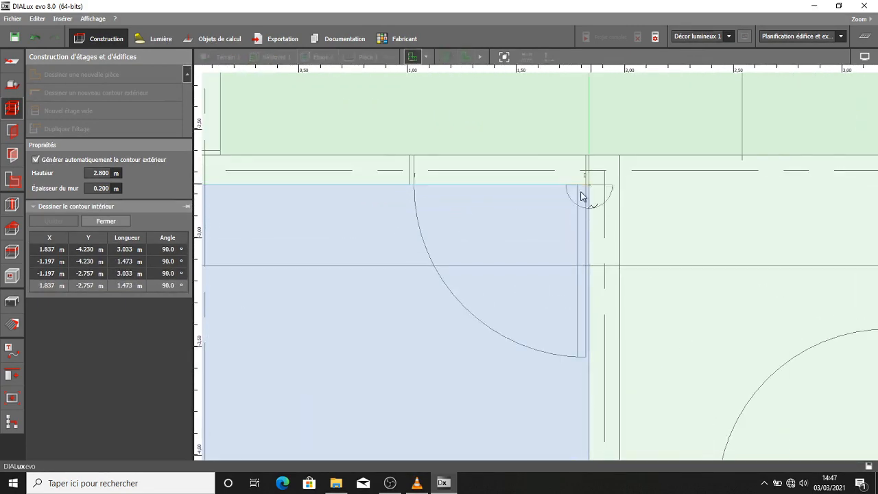
click(574, 268)
click(599, 275)
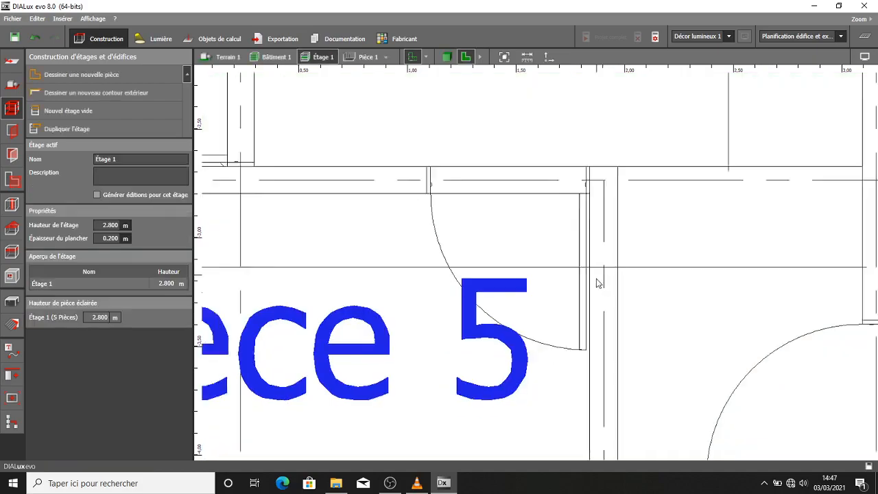
scroll(642, 302, down, 5)
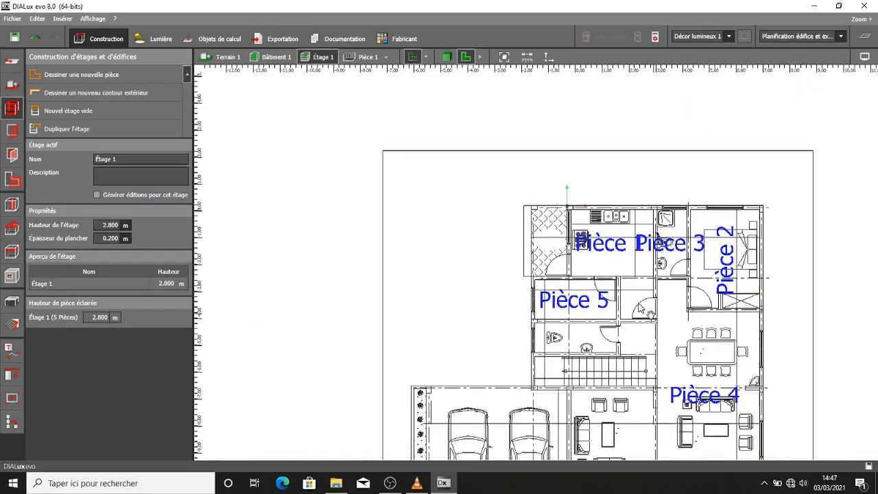
middle_drag(657, 306, 567, 237)
middle_drag(550, 336, 467, 293)
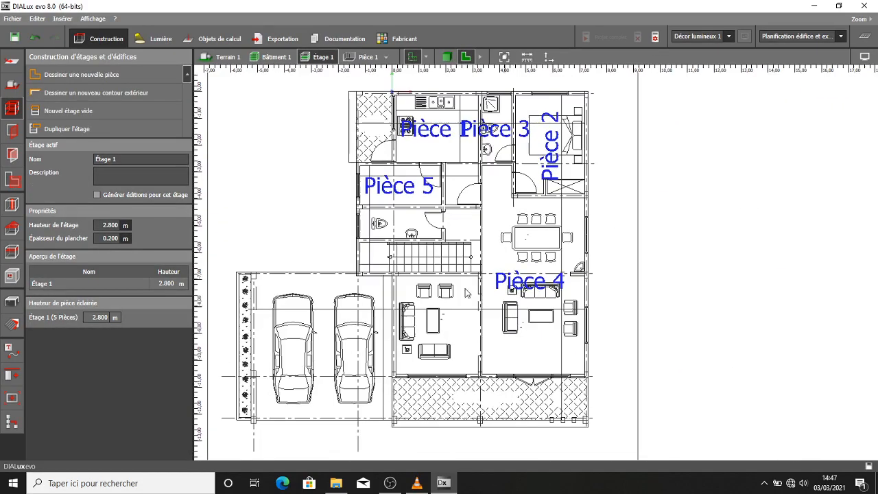
click(58, 74)
scroll(389, 265, up, 10)
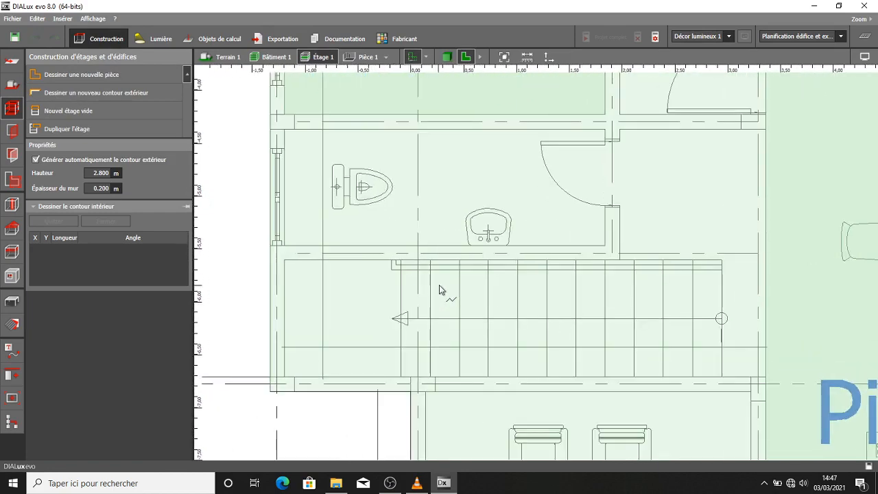
scroll(336, 271, up, 5)
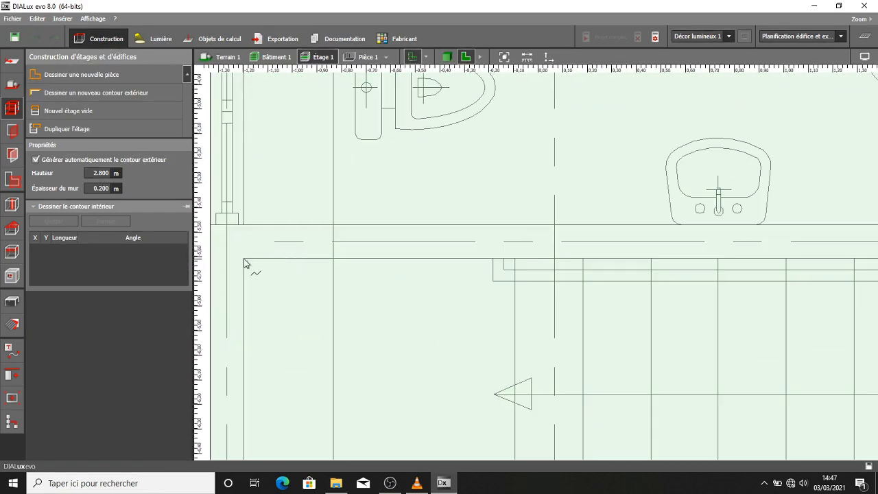
click(245, 260)
scroll(666, 337, down, 4)
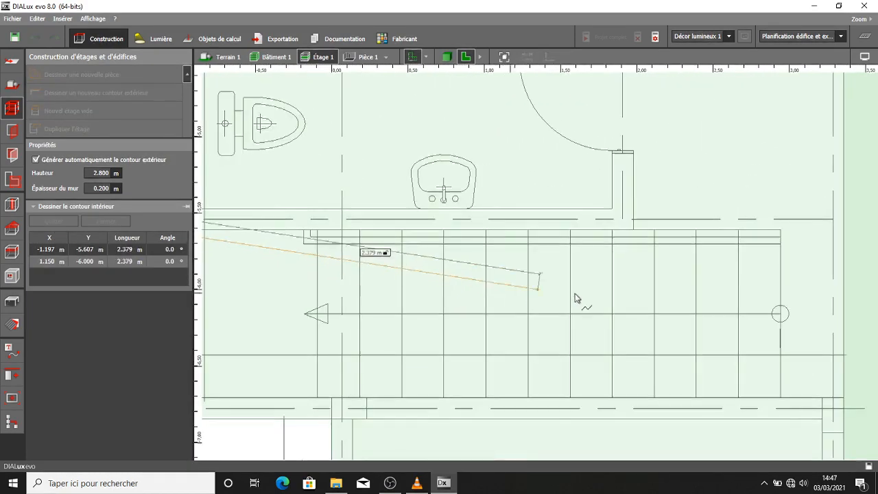
scroll(790, 270, down, 2)
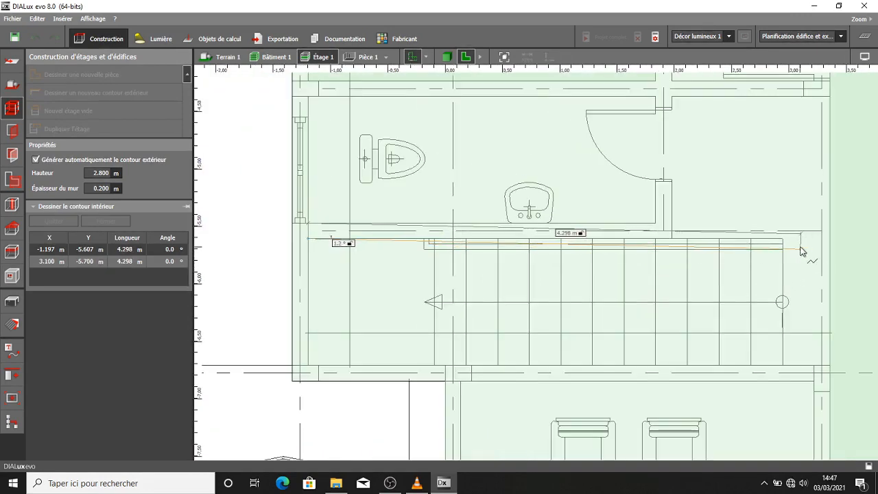
scroll(802, 251, down, 1)
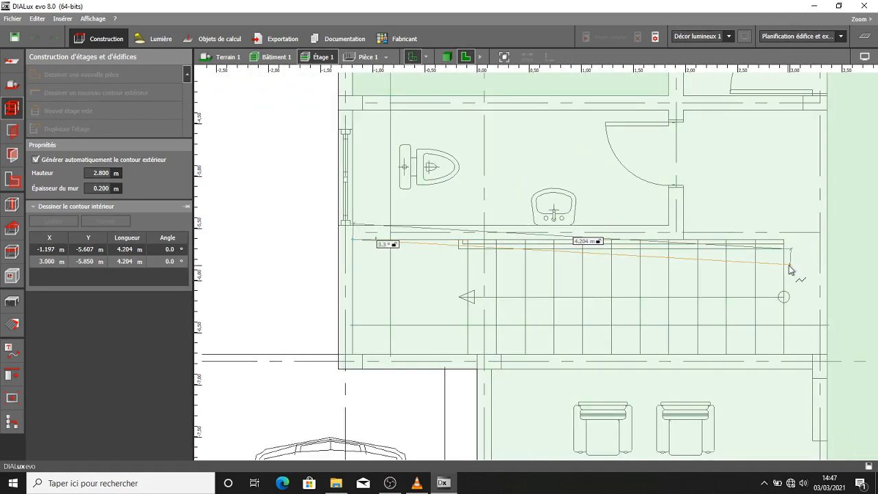
key(Escape)
Start the staircase room at its lower-left inner corner with a 4.413 m edge right along the lower wall.
scroll(334, 318, up, 6)
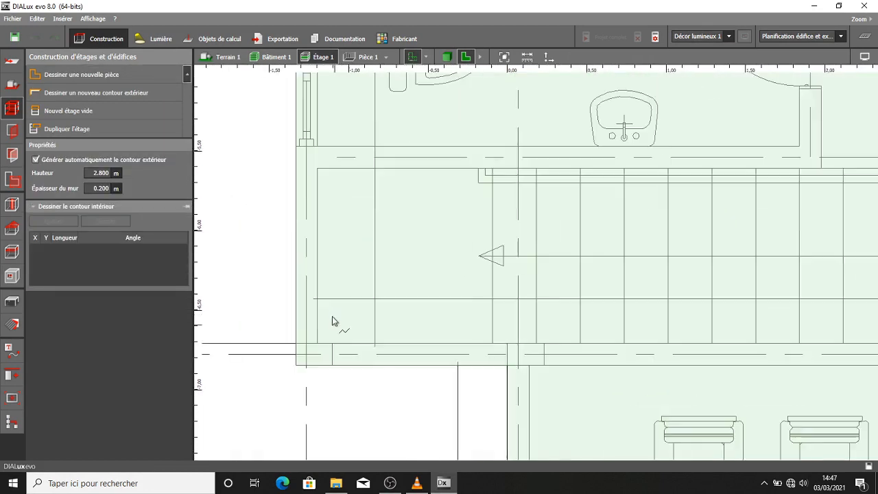
click(314, 356)
scroll(385, 361, down, 3)
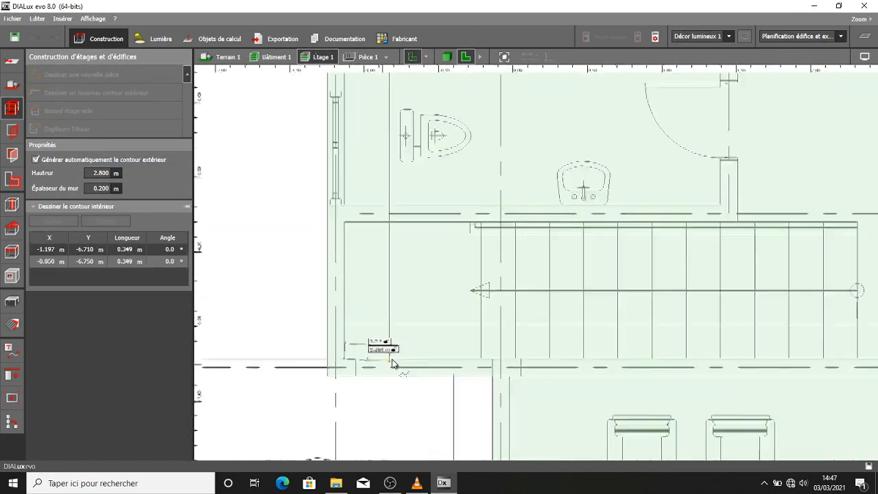
middle_drag(812, 379, 516, 332)
scroll(516, 331, up, 2)
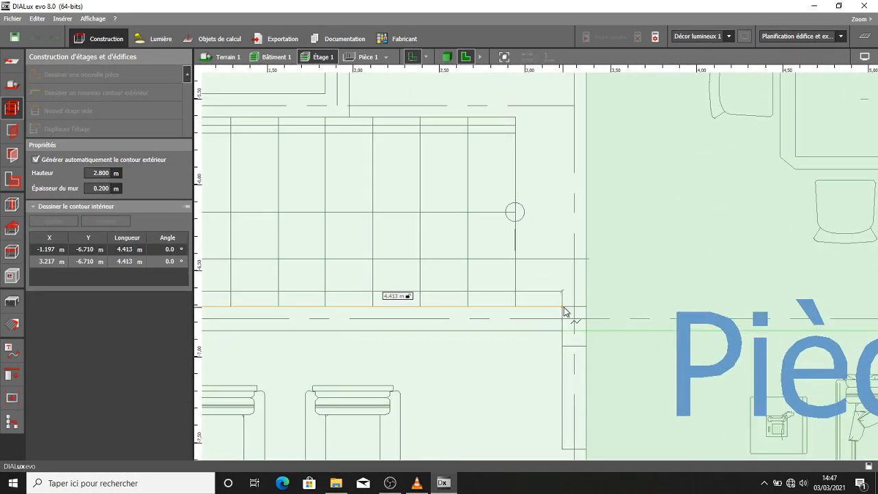
click(564, 307)
Complete the staircase contour with edges 1.103 m up and 4.413 m left, and dismiss the save reminder.
middle_drag(569, 162, 707, 265)
scroll(706, 265, down, 1)
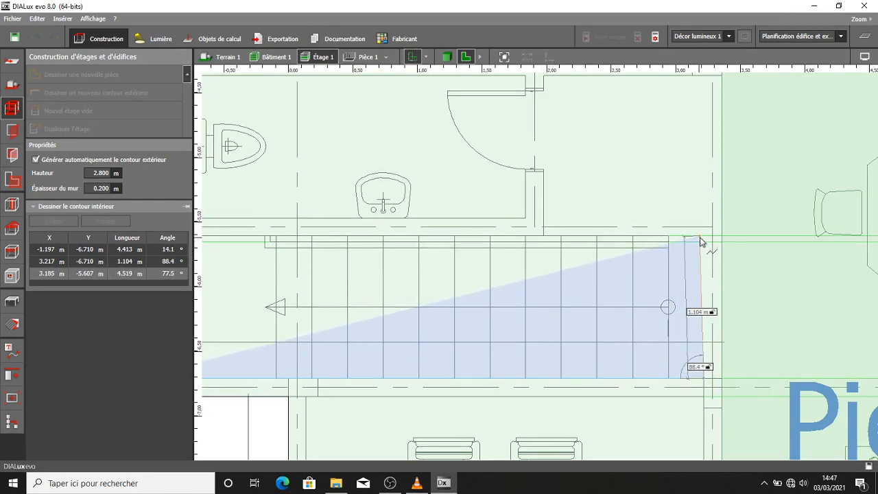
click(677, 247)
scroll(677, 247, down, 2)
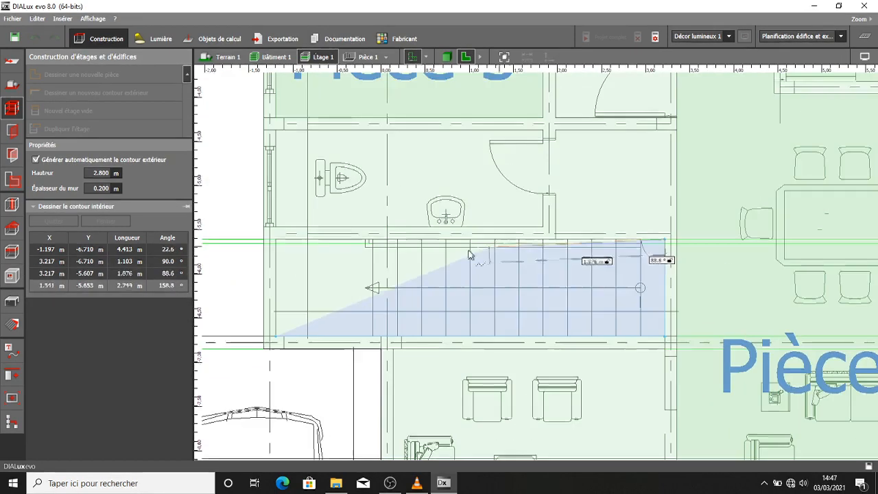
click(275, 243)
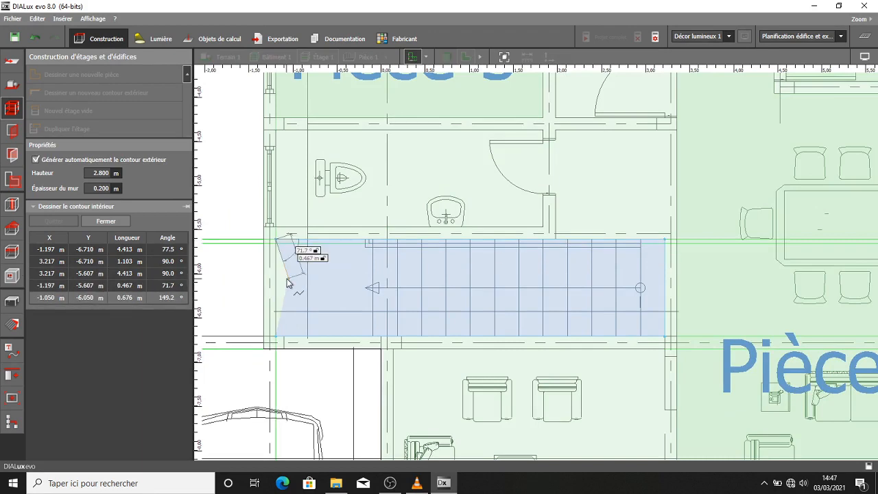
right_click(292, 280)
click(334, 286)
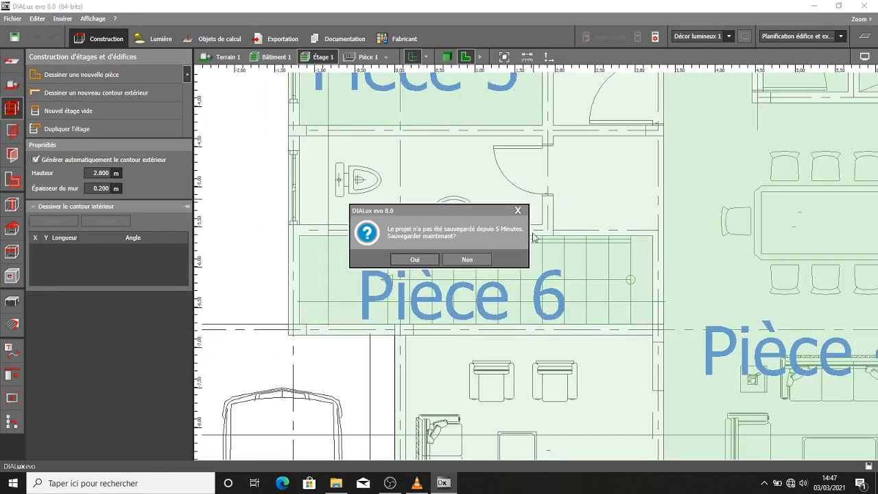
click(521, 212)
Trace the small room right of the toilet from its upper-left inner corner as a closed 1.240 m by 1.103 m rectangle.
scroll(607, 223, down, 1)
middle_drag(607, 223, 490, 257)
scroll(595, 253, up, 2)
scroll(461, 209, up, 1)
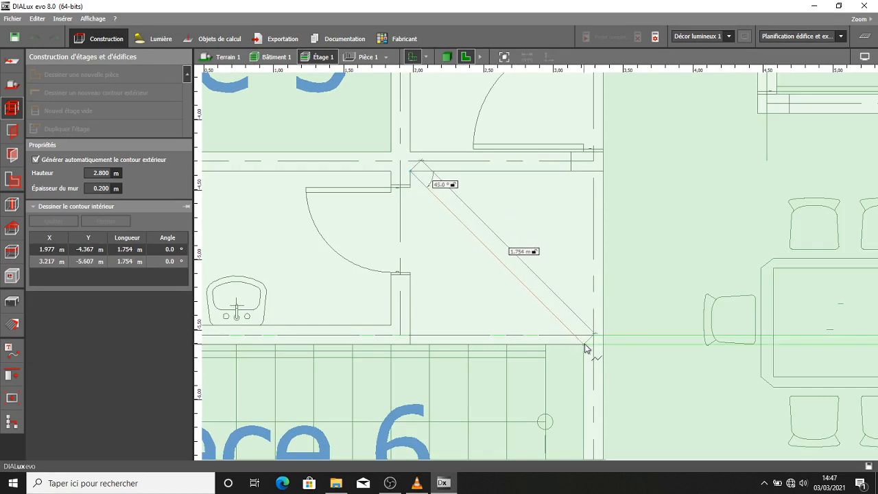
click(584, 170)
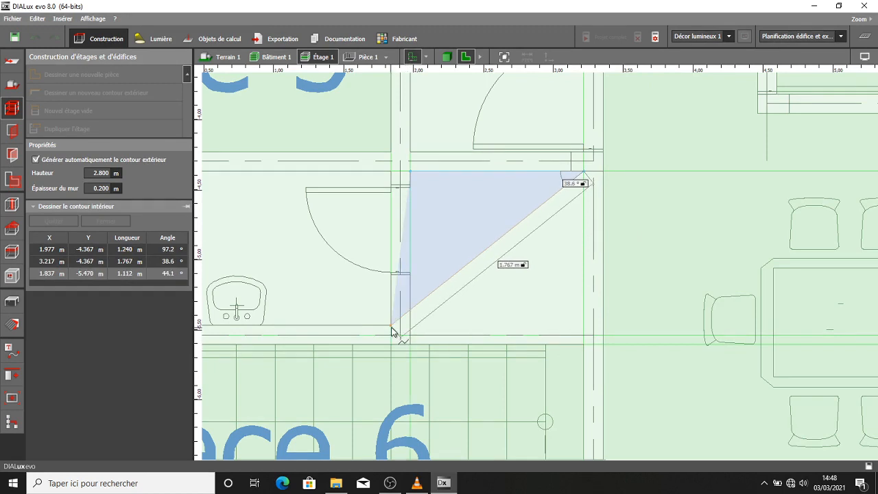
click(584, 329)
click(412, 326)
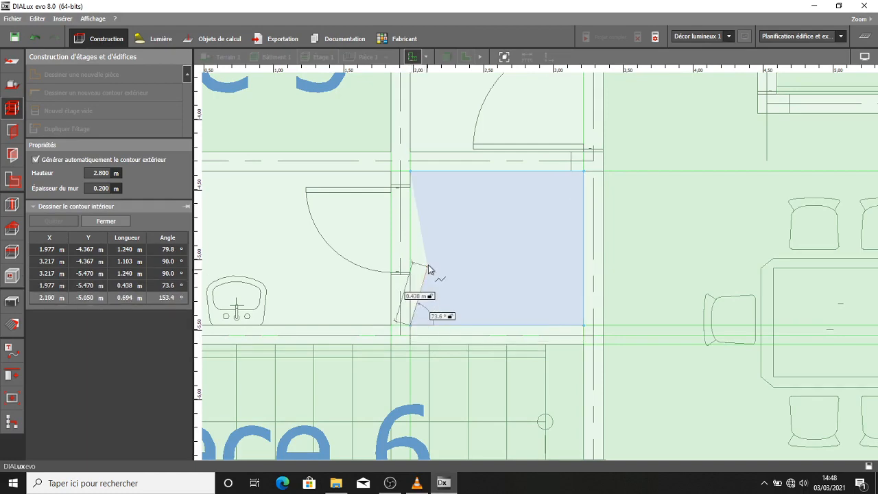
scroll(527, 298, down, 5)
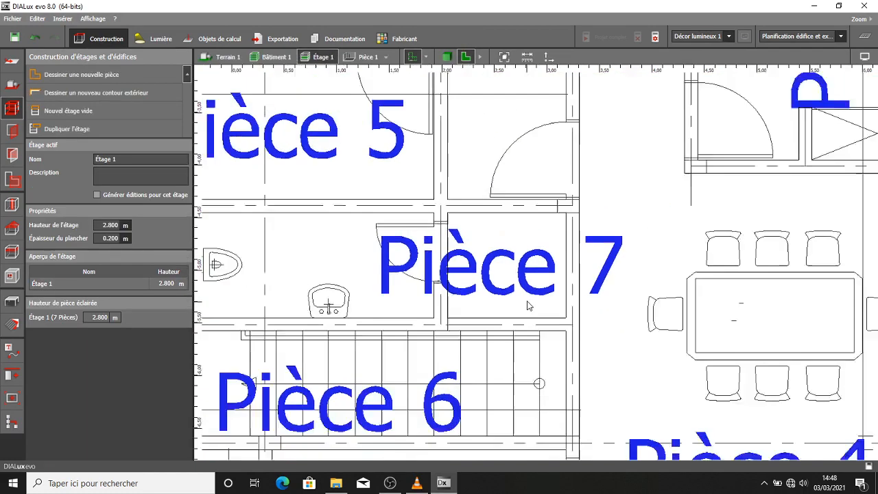
Start the toilet room at its upper-left inner corner with a 3.033 m edge right along the upper wall.
click(81, 74)
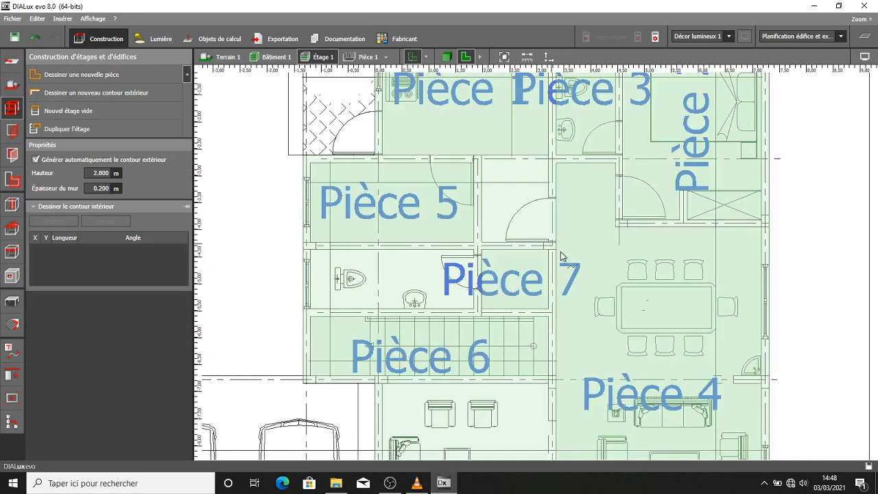
scroll(333, 264, up, 6)
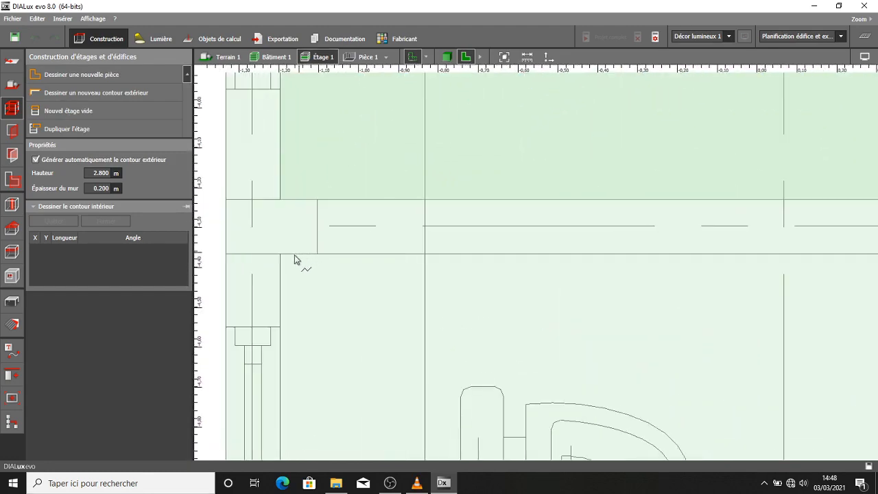
click(280, 258)
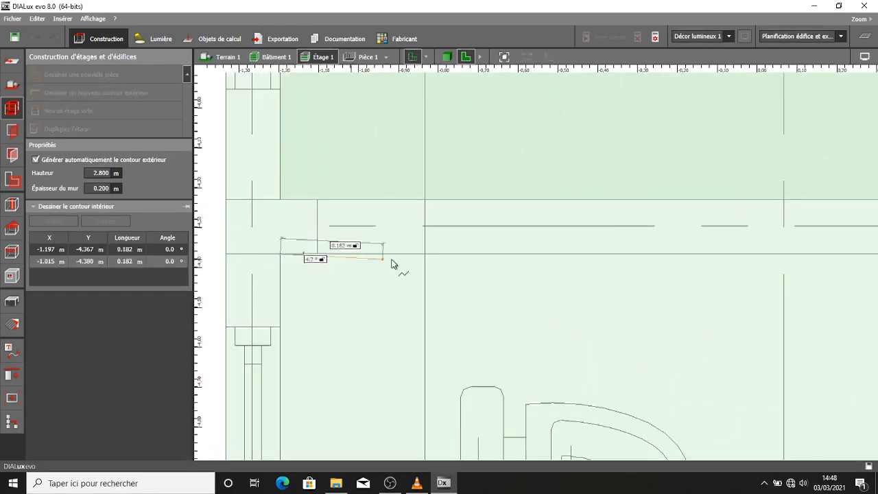
scroll(684, 281, down, 5)
scroll(549, 292, up, 3)
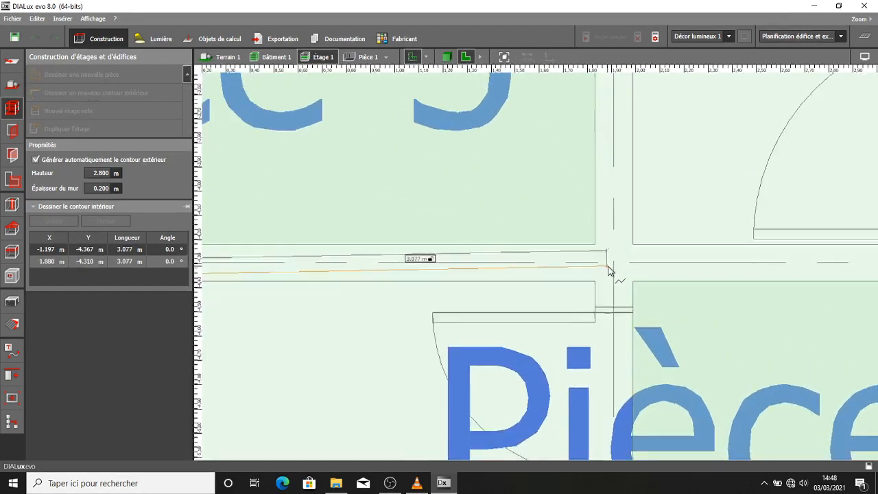
click(594, 288)
Continue the toilet contour 1.103 m down the right wall and 3.033 m left along the lower wall, and close the polygon.
scroll(594, 292, down, 2)
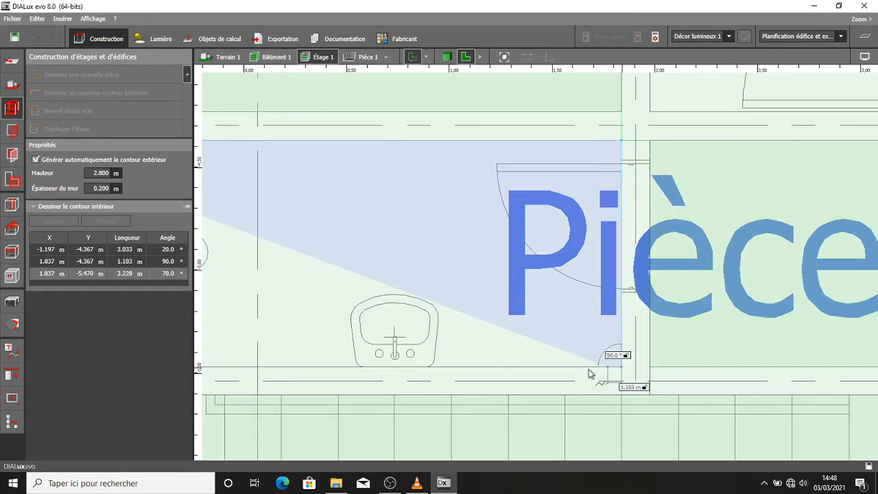
click(621, 368)
scroll(521, 366, down, 2)
scroll(455, 365, up, 5)
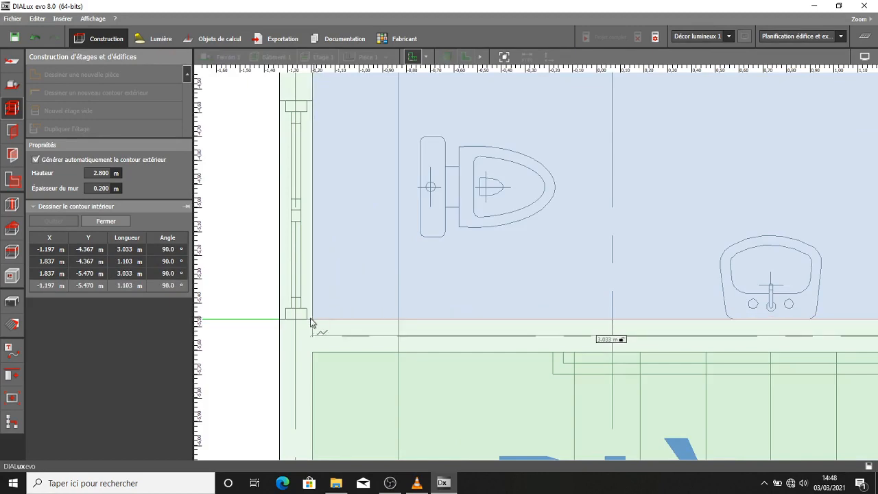
click(312, 320)
right_click(334, 181)
click(382, 189)
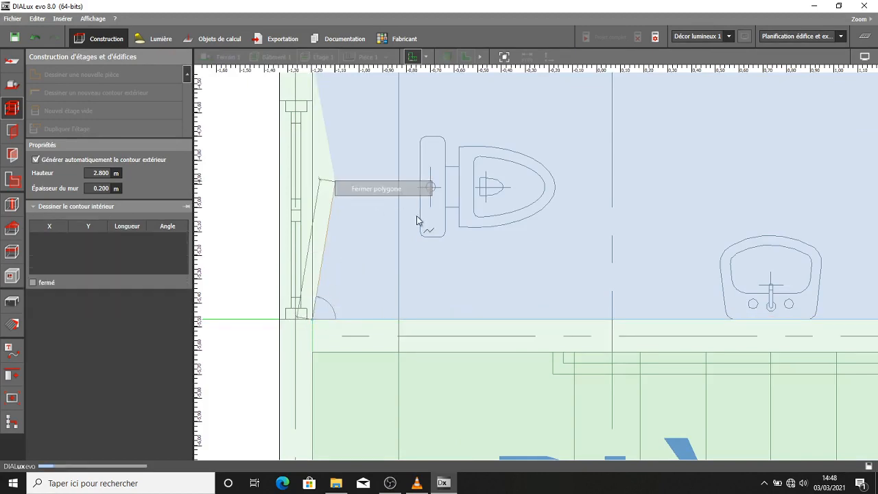
Examine the rooms modelled so far in the 3D view and return to the plan view.
scroll(426, 221, down, 1)
scroll(426, 223, down, 3)
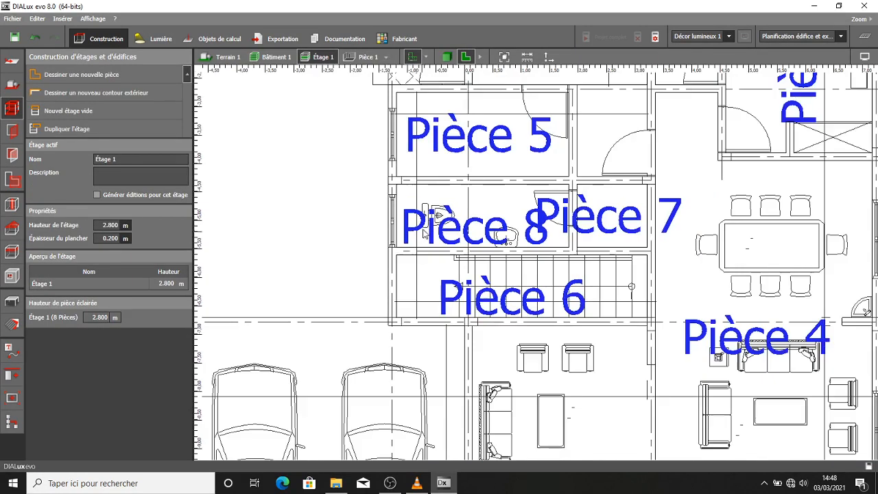
click(447, 56)
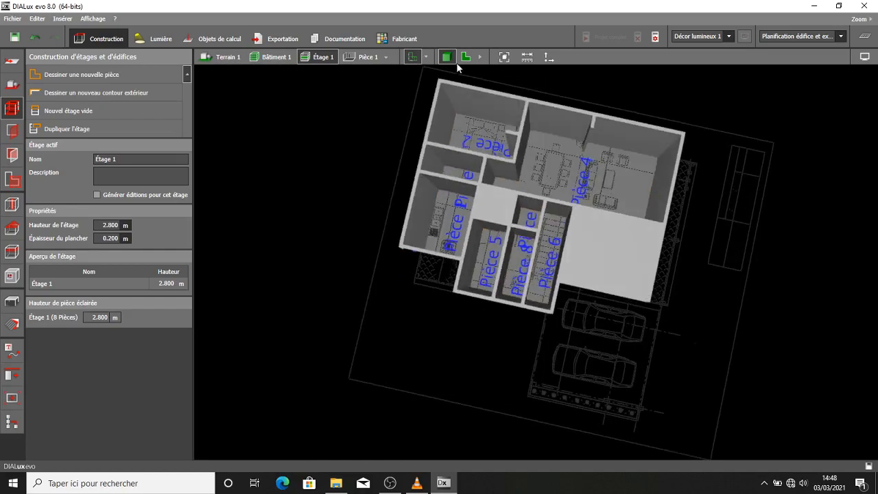
click(466, 57)
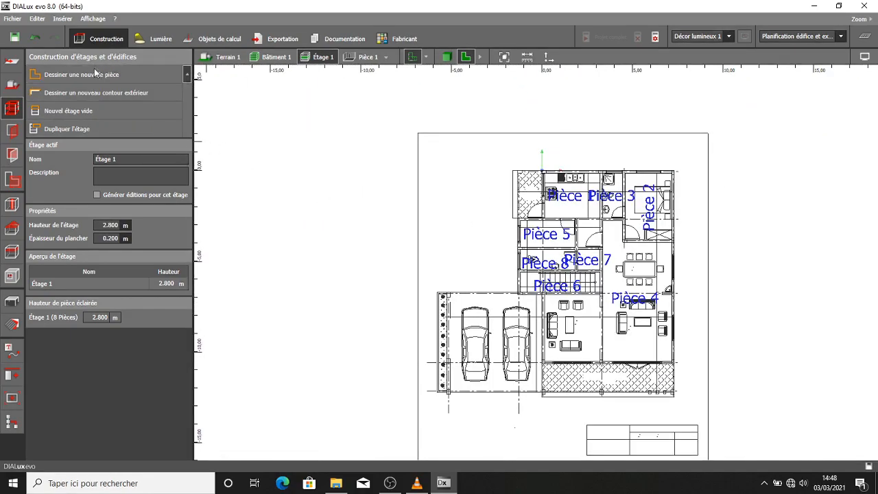
Start the sitting room below the staircase at its upper-left inner corner with a 3.080 m edge right along the upper wall.
click(96, 73)
scroll(527, 228, up, 5)
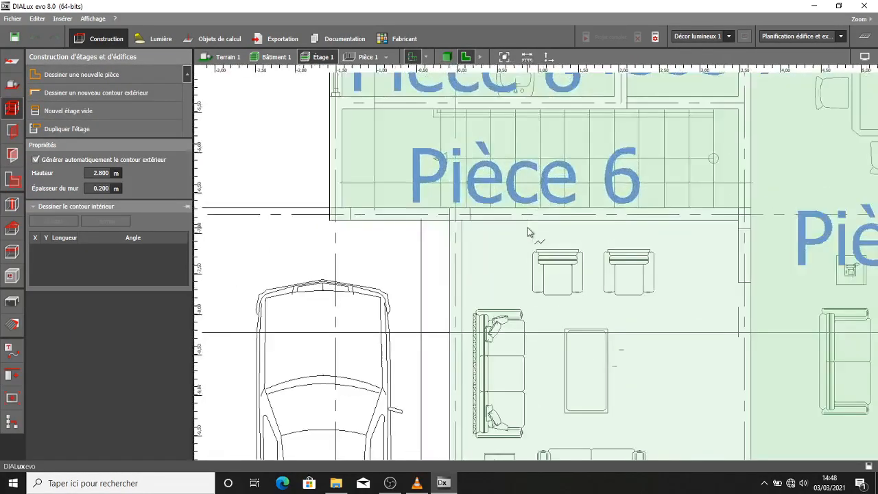
scroll(528, 228, up, 4)
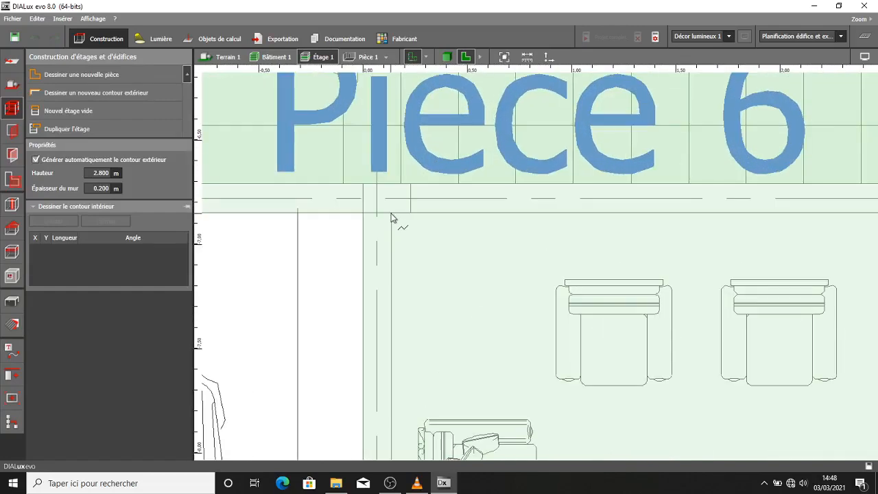
click(391, 218)
scroll(412, 226, down, 3)
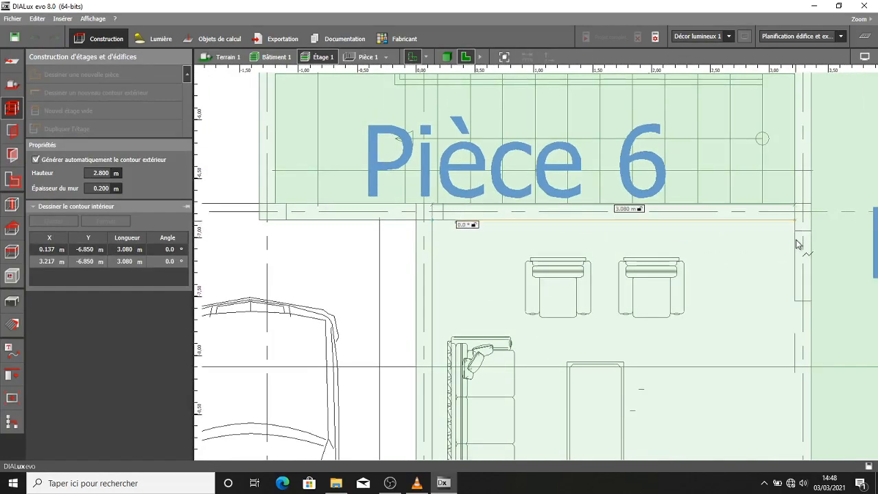
click(796, 226)
Continue the sitting room contour 3.677 m down the right wall and left along the front wall, and close the polygon.
scroll(802, 363, down, 3)
middle_drag(804, 383, 737, 166)
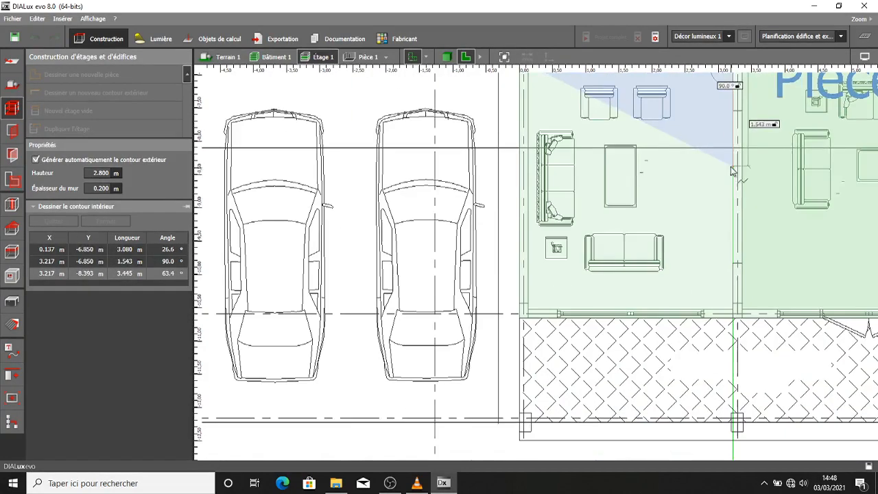
click(732, 314)
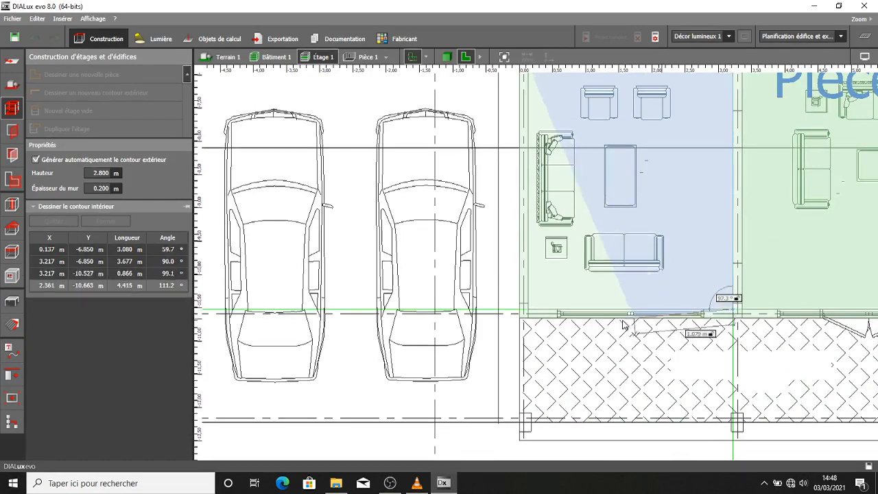
click(524, 313)
click(564, 265)
scroll(573, 264, down, 4)
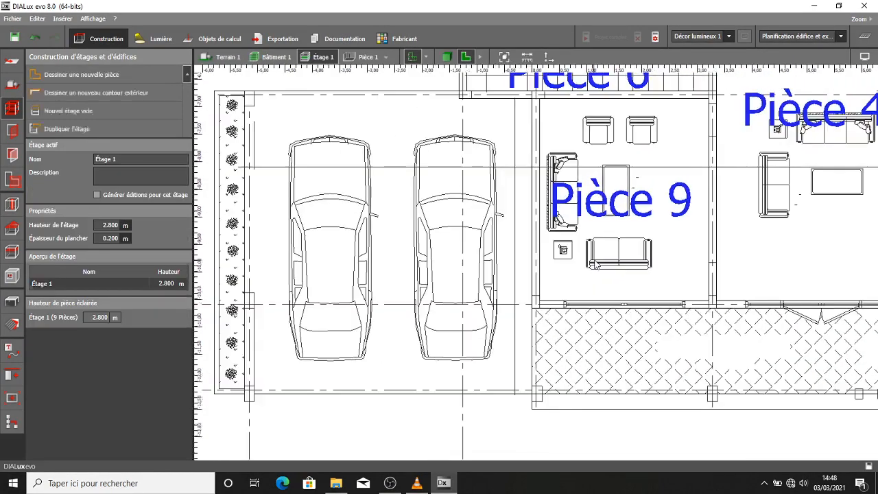
Start the small room between Pièce 5 and Pièce 4 at its lower-left inner corner with a 1.240 m edge right along the lower wall.
click(107, 75)
scroll(547, 244, up, 5)
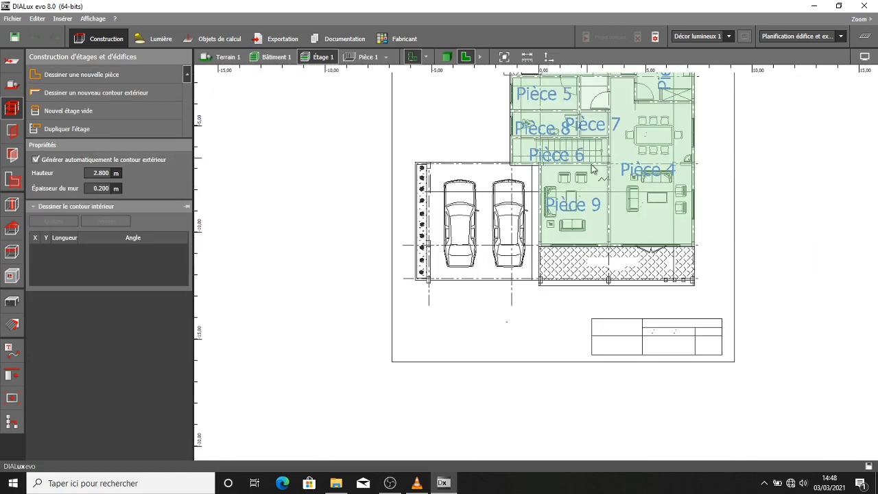
scroll(547, 244, up, 3)
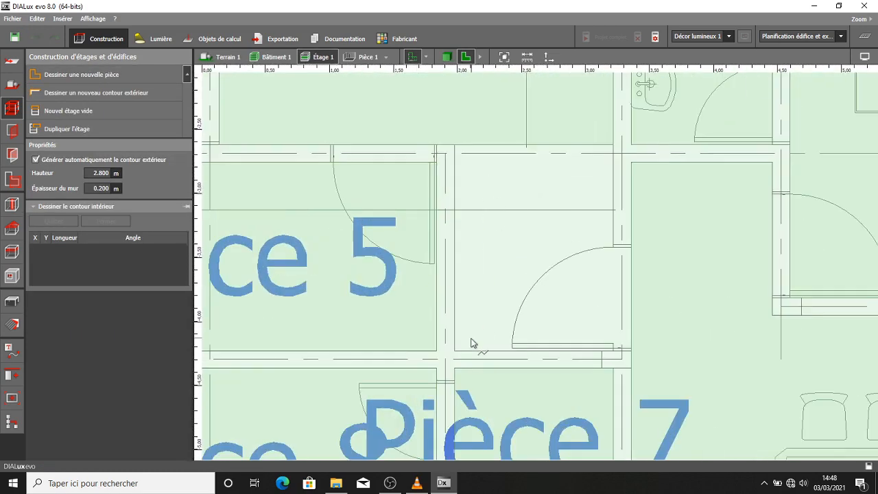
scroll(463, 350, up, 2)
click(450, 354)
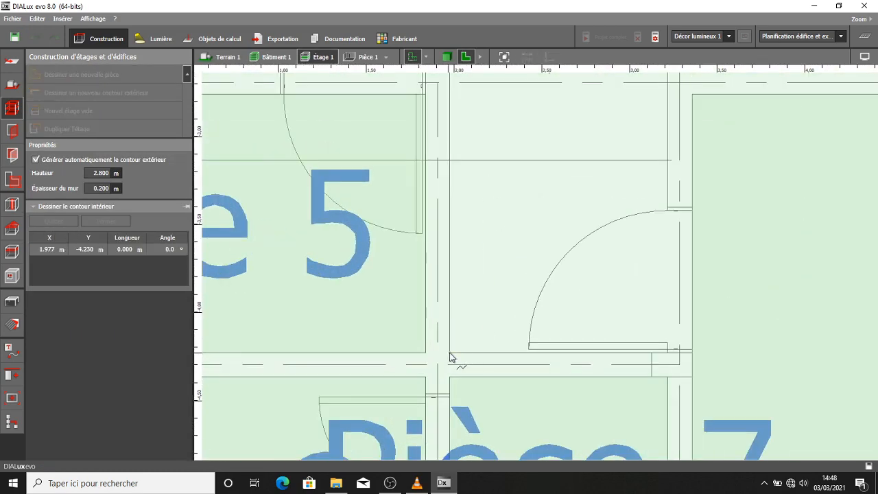
click(671, 356)
Continue the small room's contour 1.473 m up the right wall and 1.240 m left along the upper wall, and close the polygon.
scroll(677, 181, up, 3)
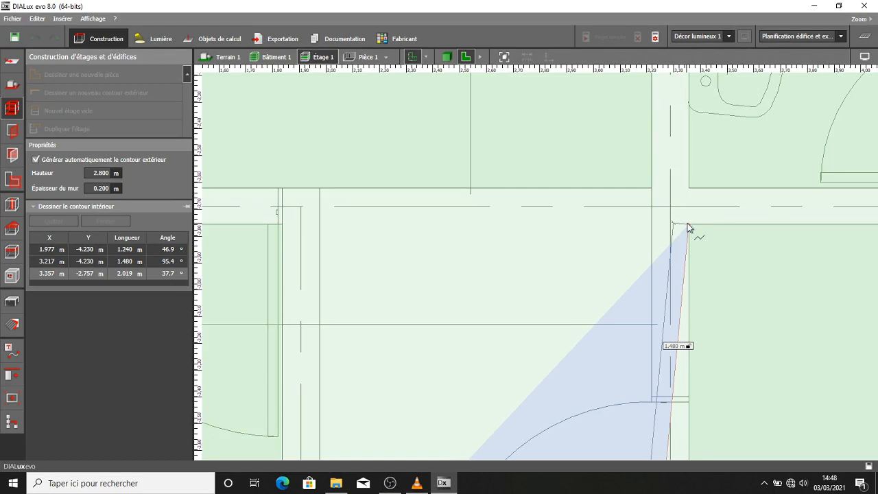
click(654, 227)
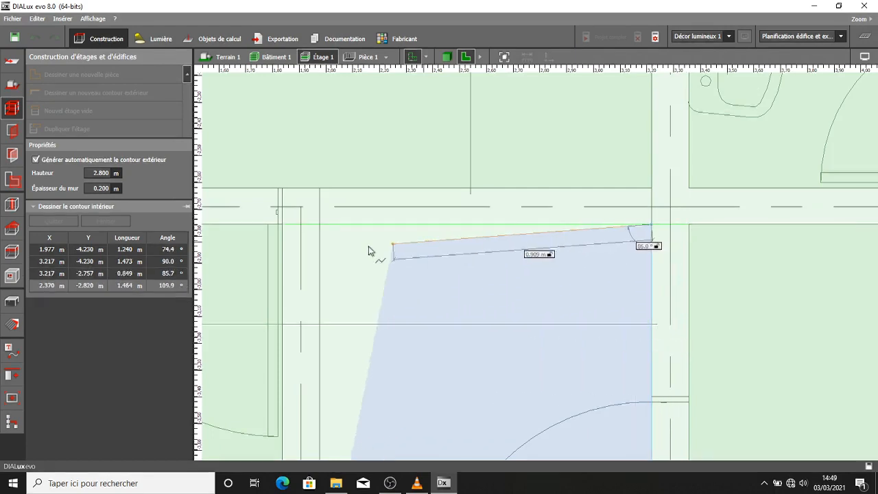
click(318, 225)
right_click(331, 263)
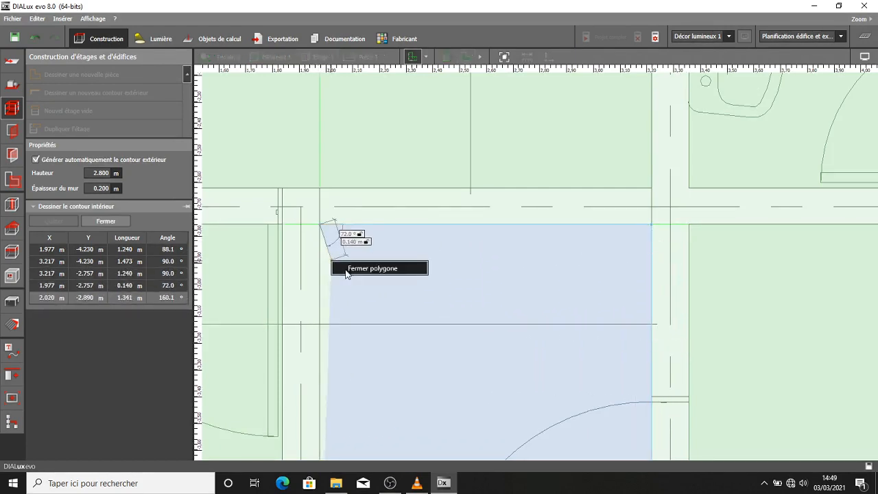
click(354, 275)
Examine all the modelled rooms of the floor in the 3D view.
scroll(364, 272, down, 5)
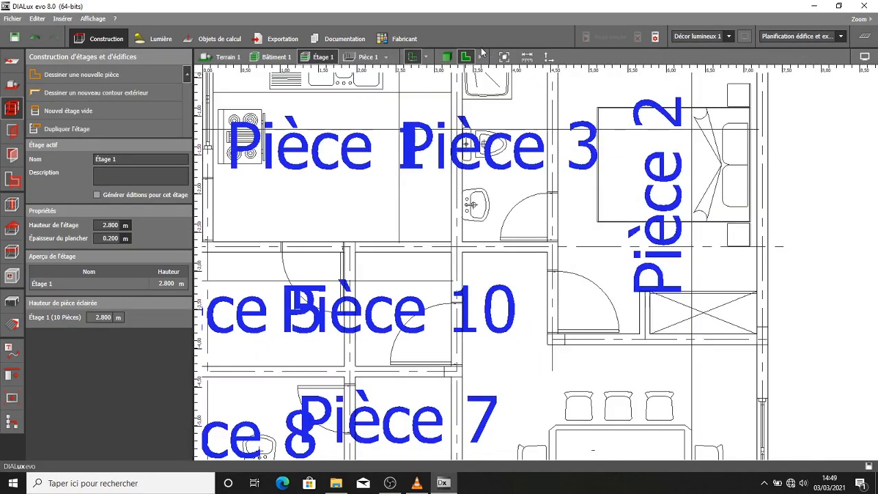
click(446, 58)
scroll(571, 230, down, 4)
right_drag(571, 235, 585, 219)
scroll(584, 219, up, 4)
scroll(585, 218, up, 2)
click(395, 488)
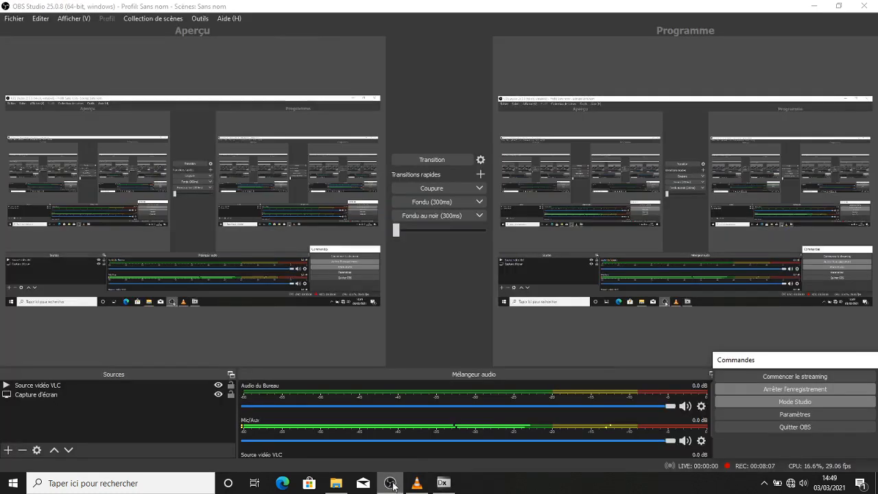